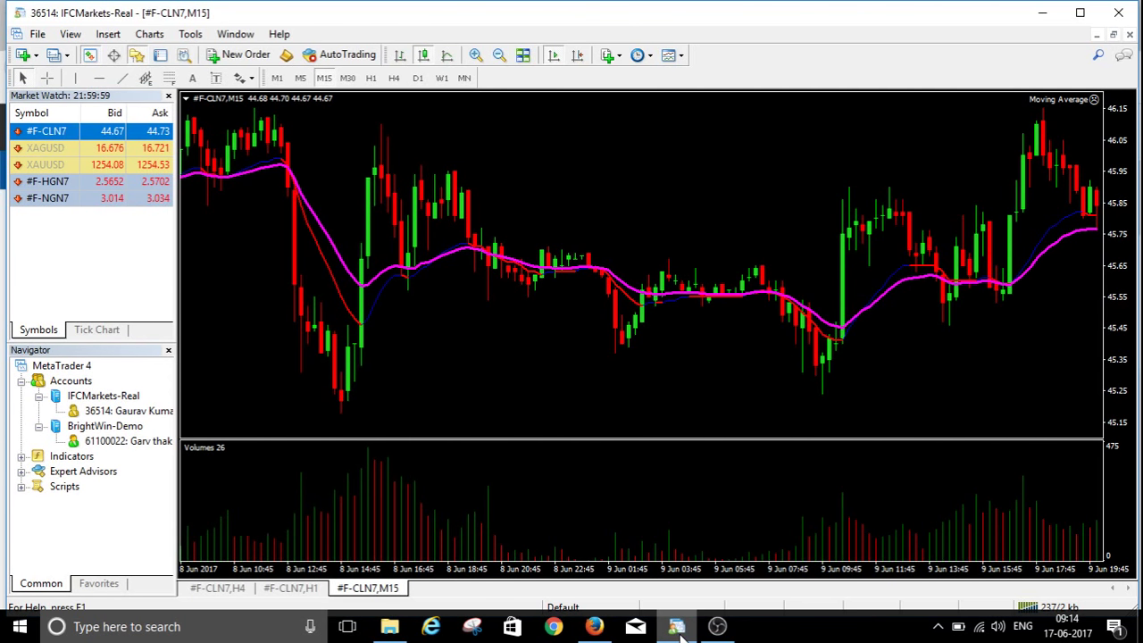
# - Switch to Firefox and read the Morning Star candlestick definition and example chart on Investopedia
pyautogui.moveTo(593, 630)
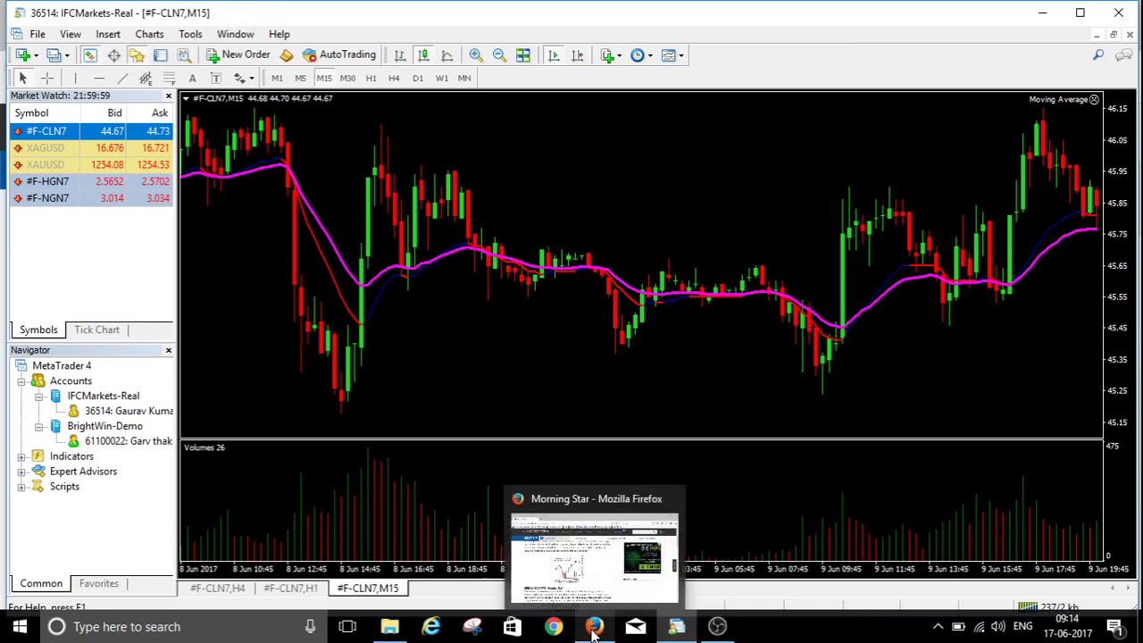
pyautogui.click(533, 560)
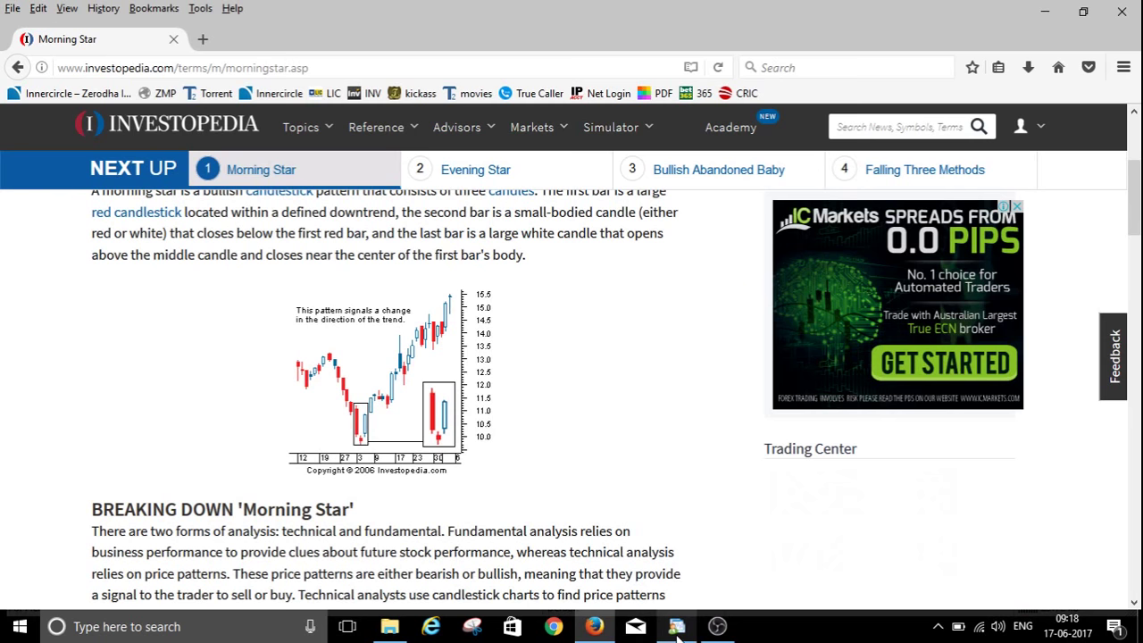
# - Switch to MetaTrader 4 and inspect the candles and volume at the 8 June 14:45 low with the crosshair on #F-CLN7 M15
pyautogui.moveTo(677, 634)
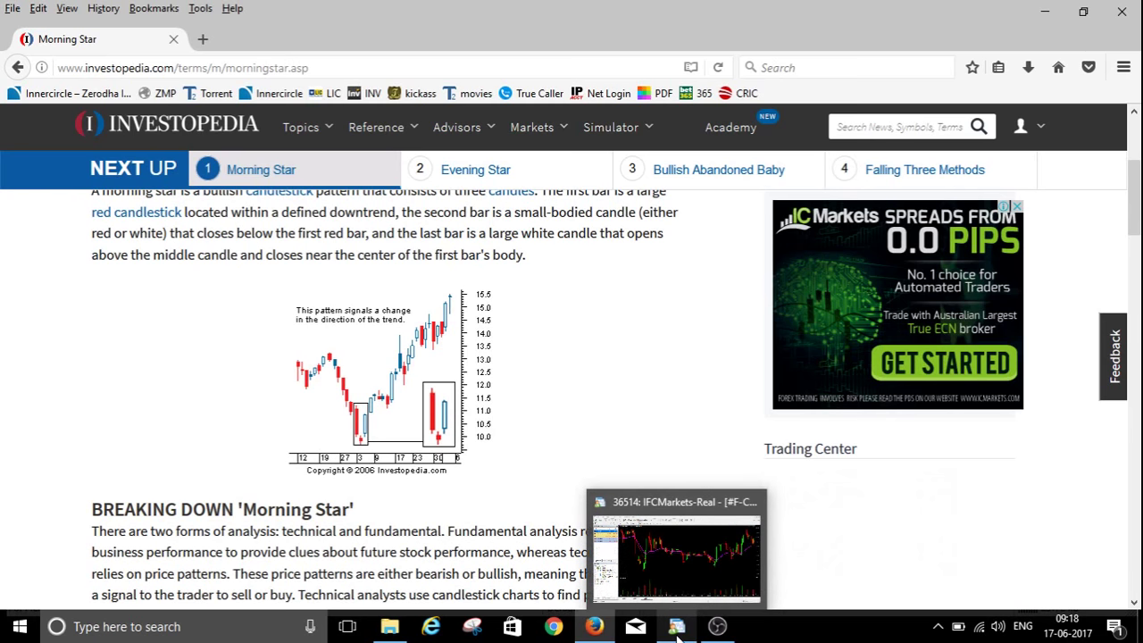
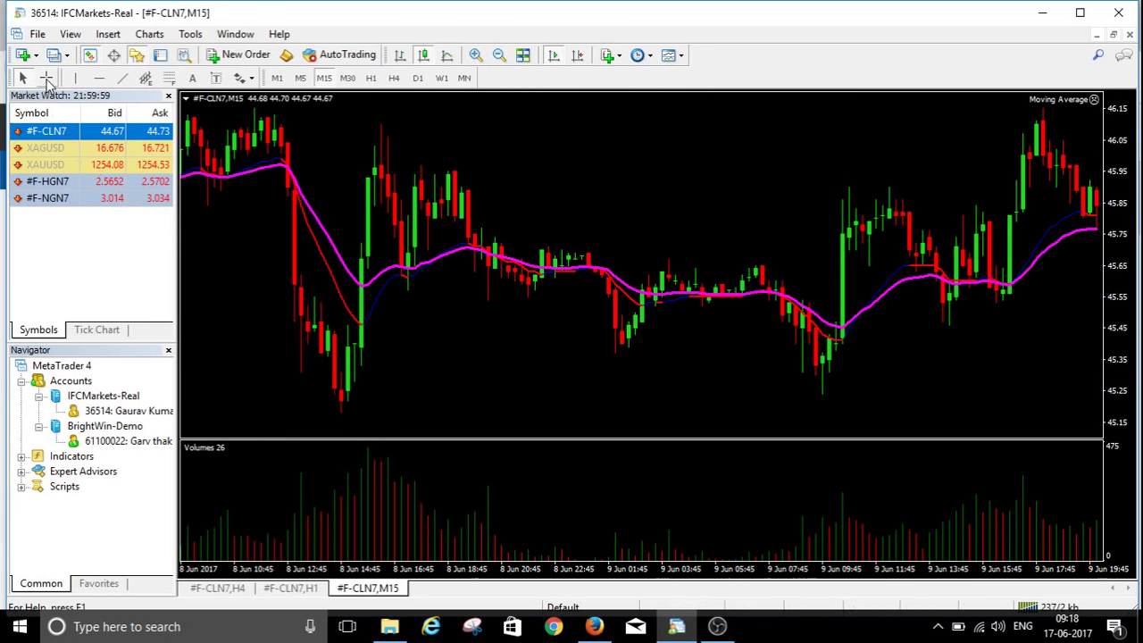
pyautogui.click(48, 78)
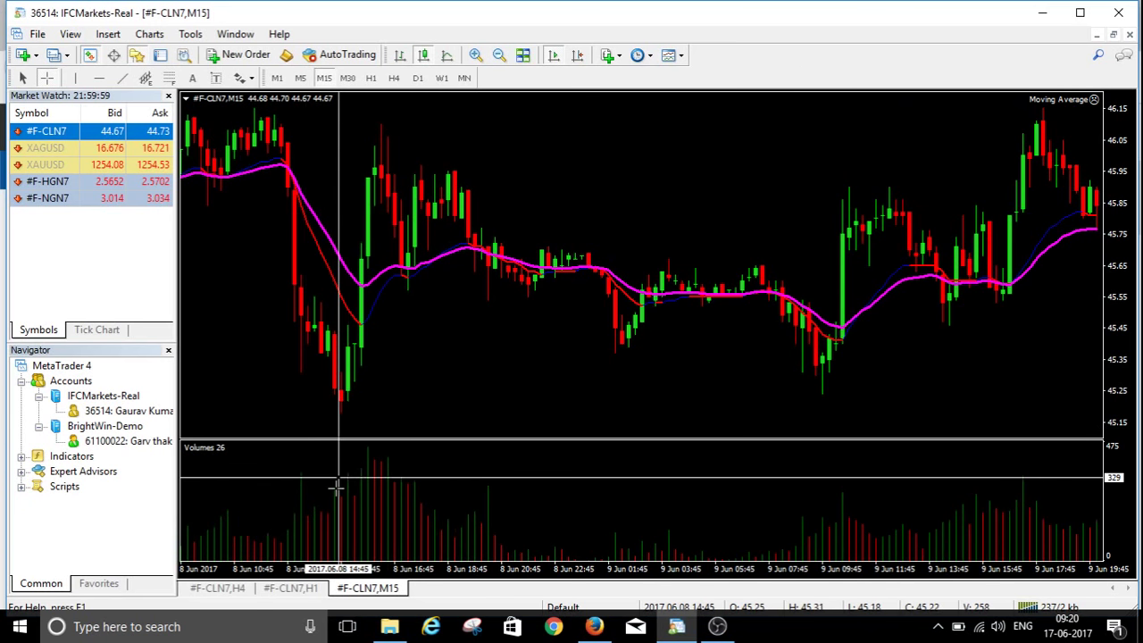
pyautogui.moveTo(350, 483)
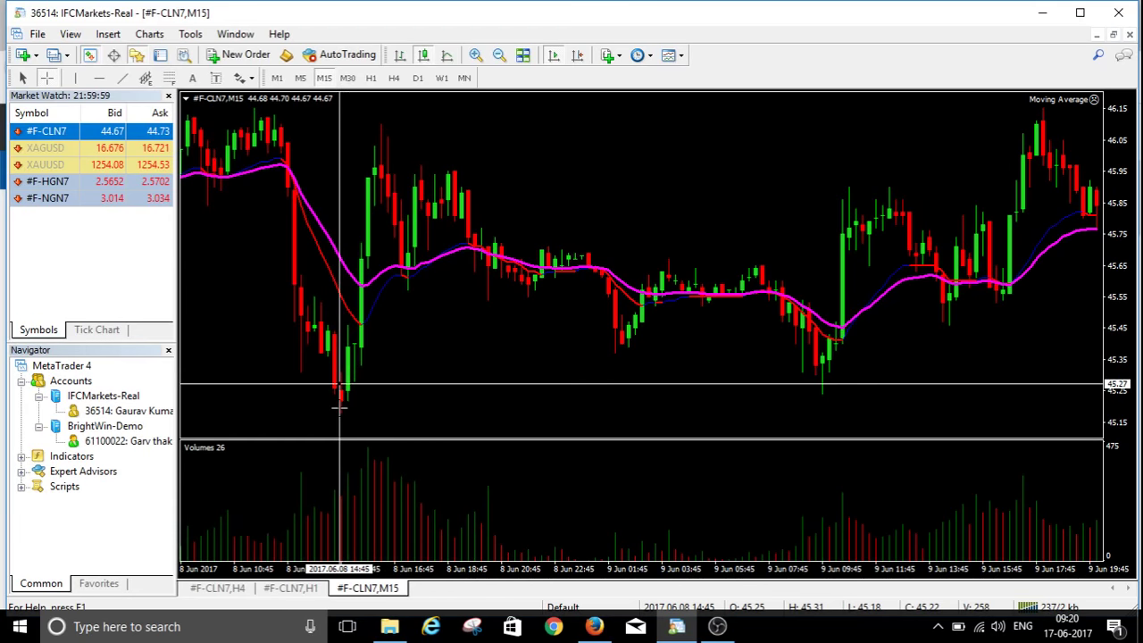
pyautogui.moveTo(350, 537)
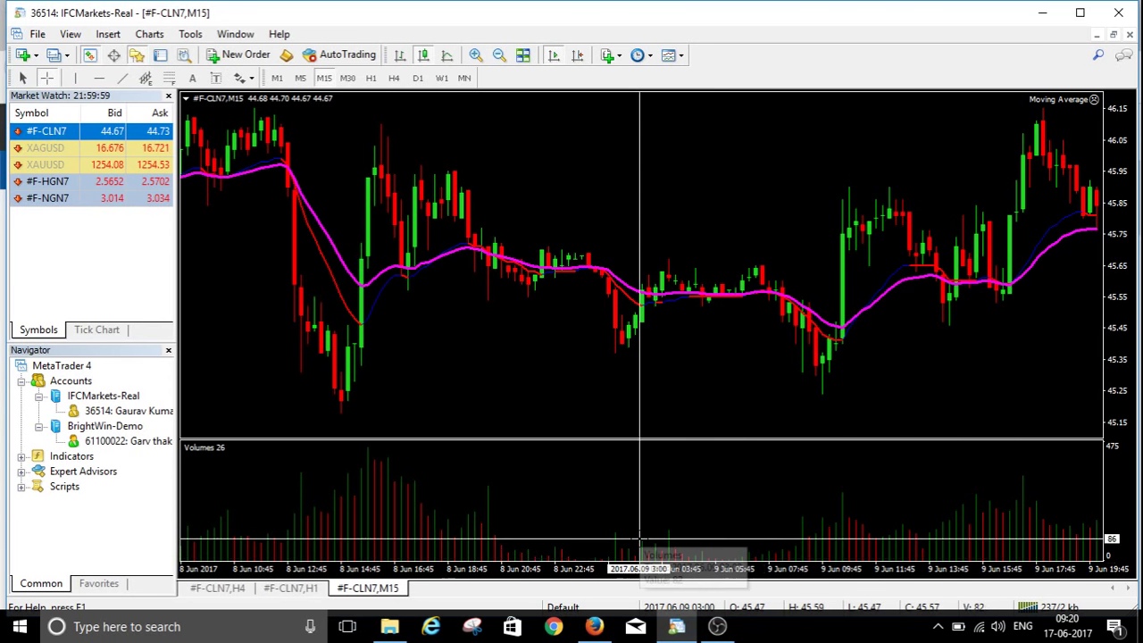
pyautogui.moveTo(639, 539)
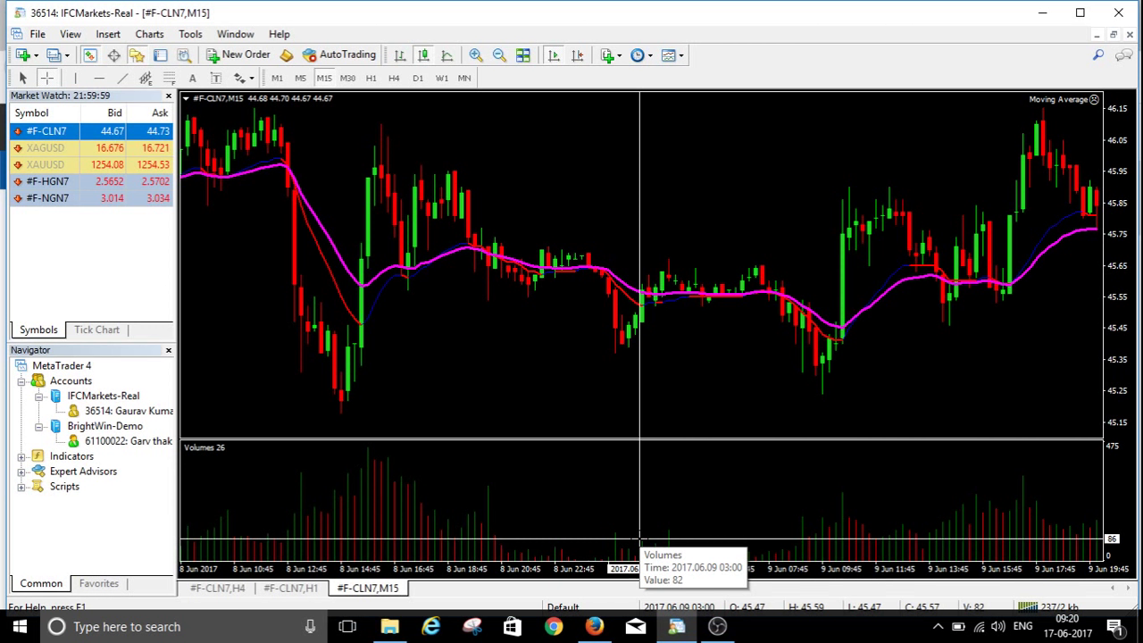
pyautogui.click(822, 385)
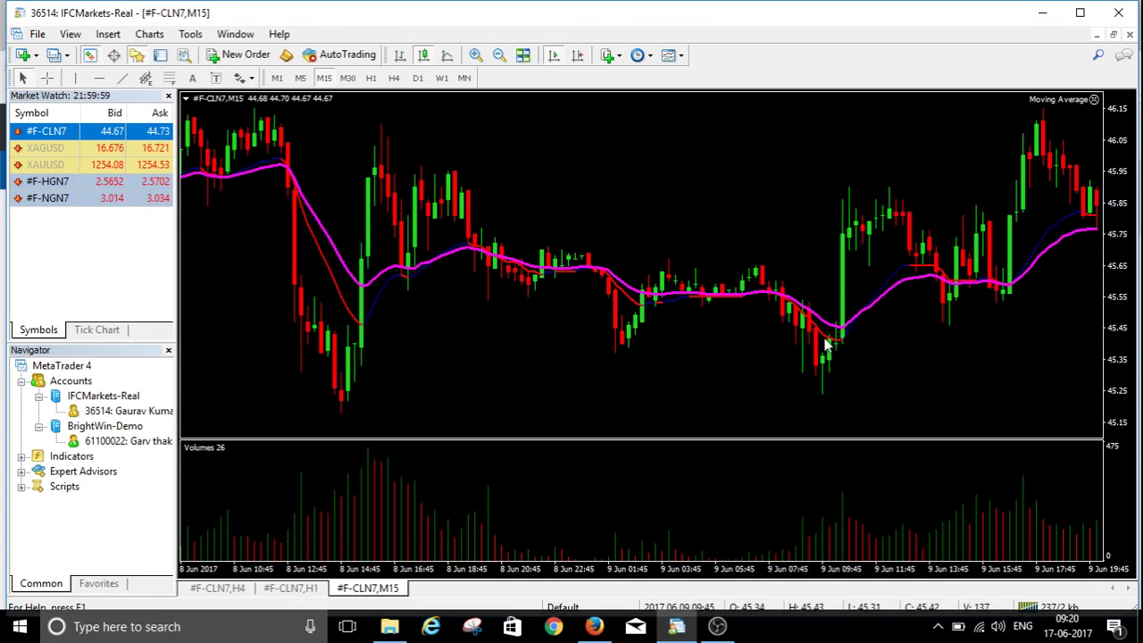
# - Examine the older #F-CLN7 M15 price history back to 2 June 2017 for morning star patterns
pyautogui.moveTo(816, 368)
pyautogui.moveTo(616, 374); pyautogui.dragTo(746, 345)
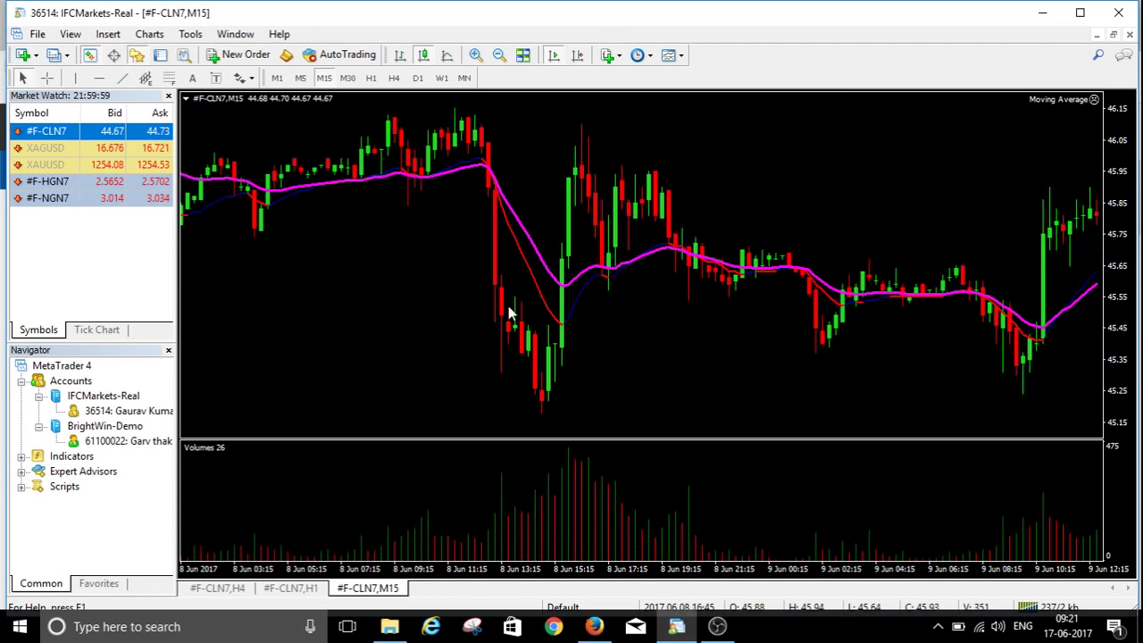
pyautogui.moveTo(394, 303); pyautogui.dragTo(546, 301)
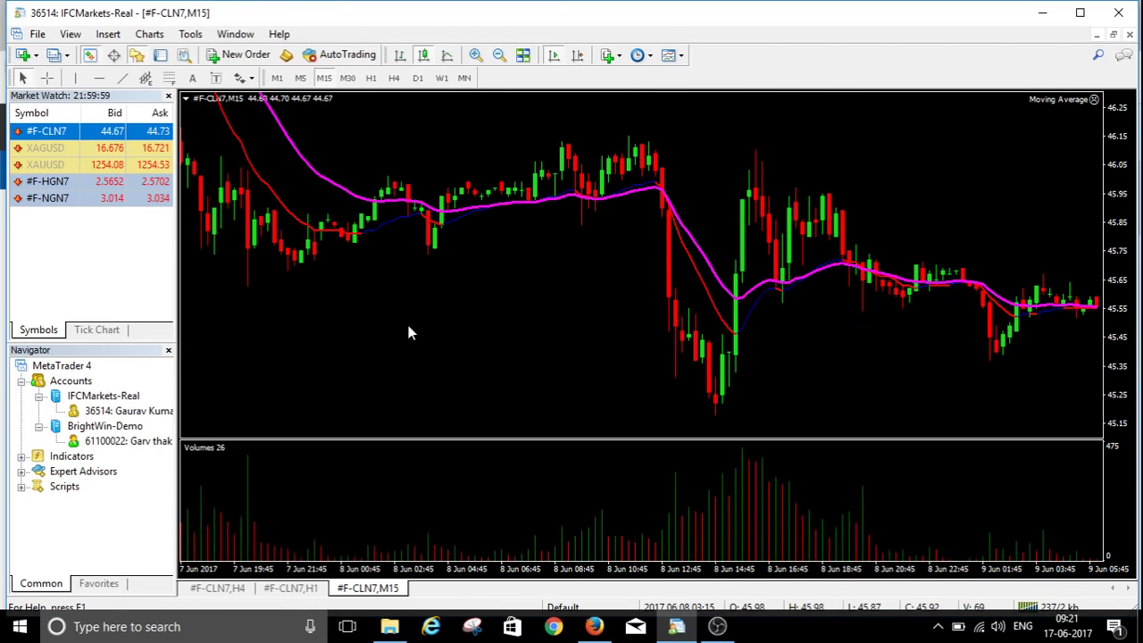
pyautogui.moveTo(408, 327); pyautogui.dragTo(544, 321)
pyautogui.moveTo(487, 285); pyautogui.dragTo(666, 256)
pyautogui.moveTo(444, 325); pyautogui.dragTo(727, 324)
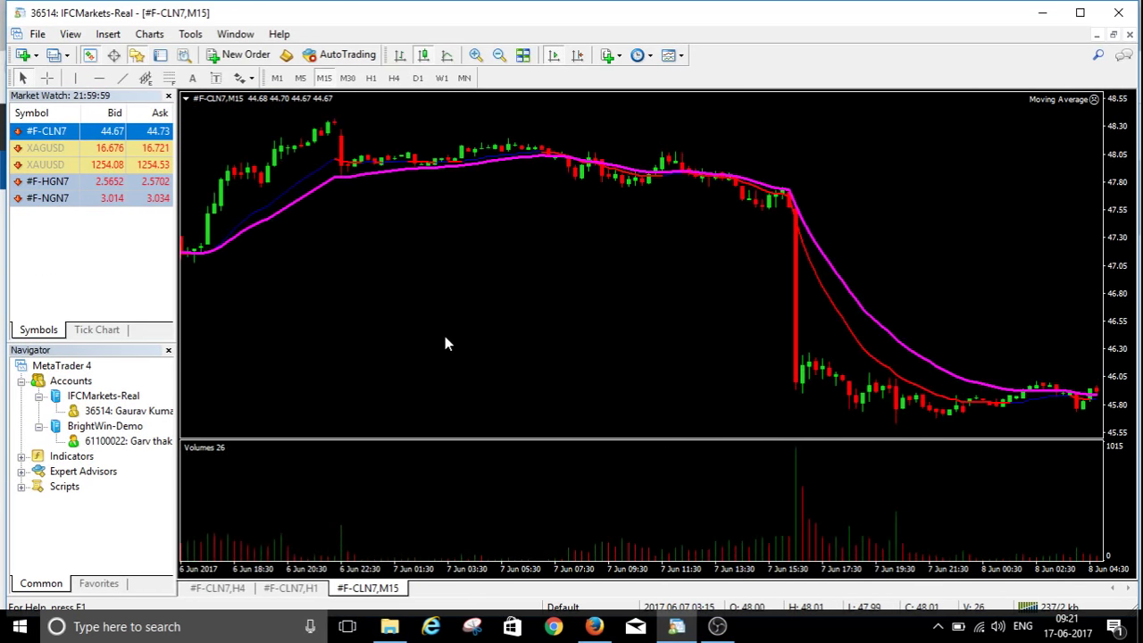
pyautogui.moveTo(447, 342); pyautogui.dragTo(791, 327)
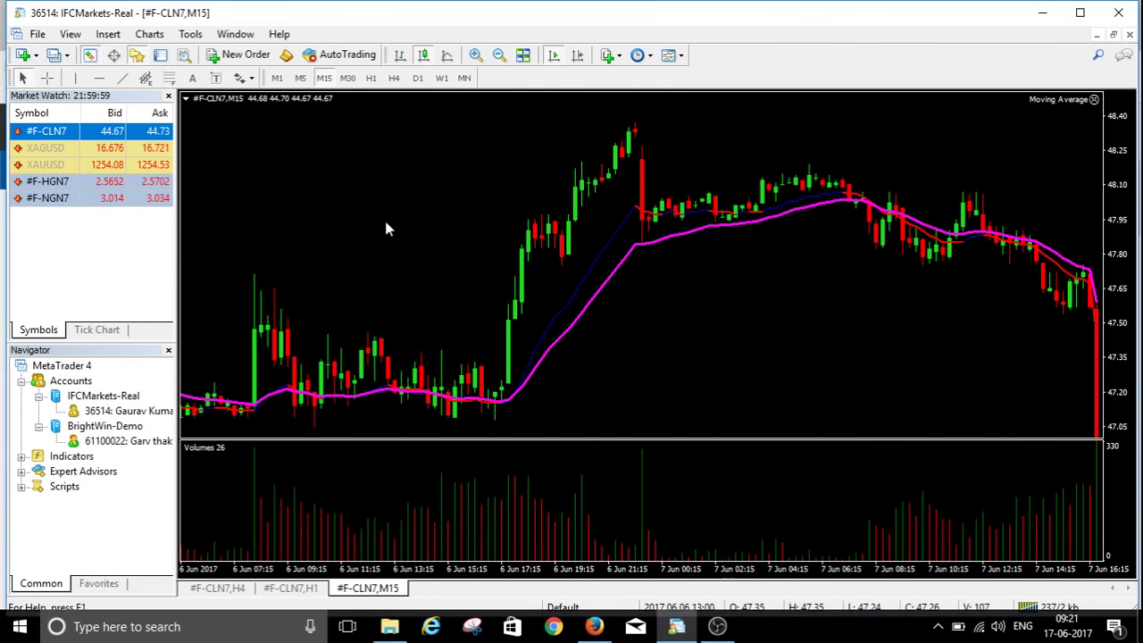
pyautogui.moveTo(384, 221); pyautogui.dragTo(604, 224)
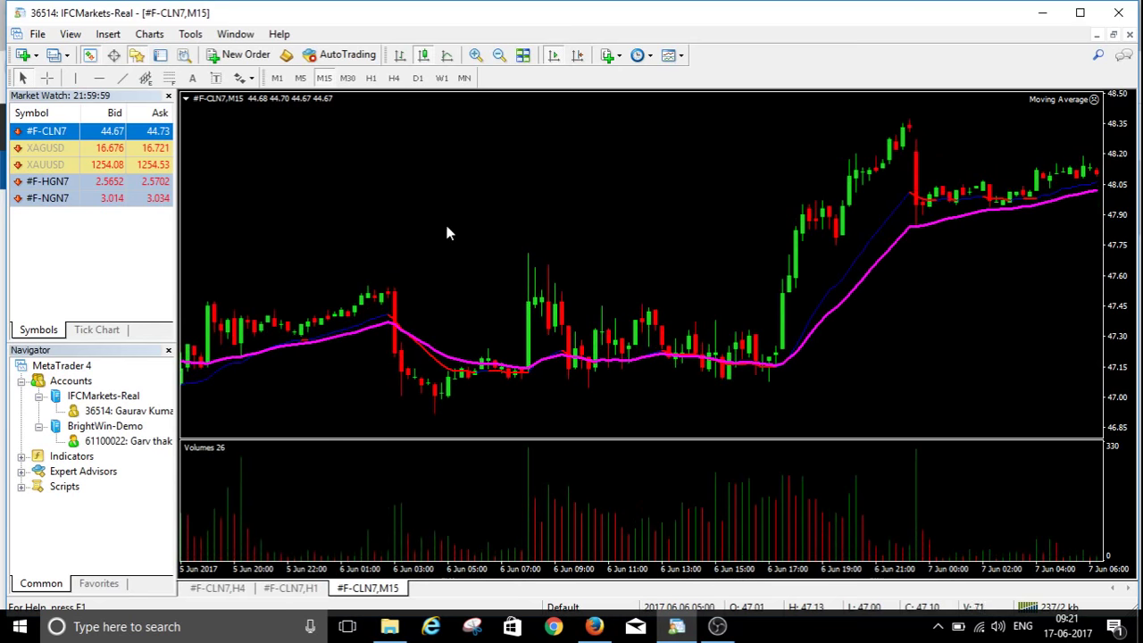
pyautogui.moveTo(446, 232); pyautogui.dragTo(583, 229)
pyautogui.moveTo(393, 230); pyautogui.dragTo(655, 209)
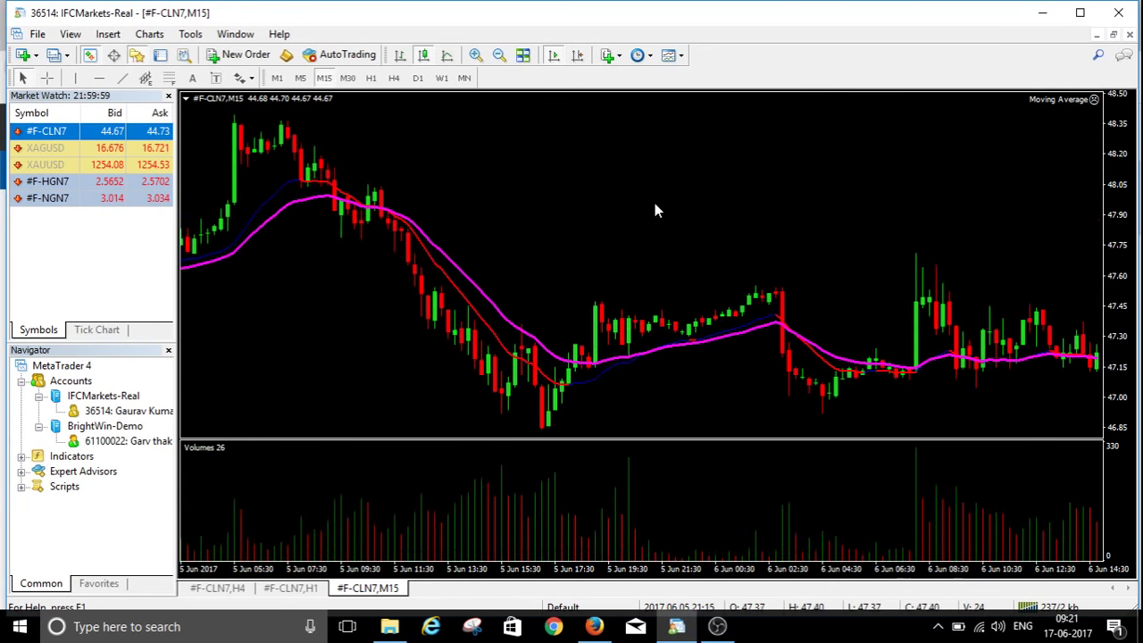
pyautogui.moveTo(400, 347); pyautogui.dragTo(576, 340)
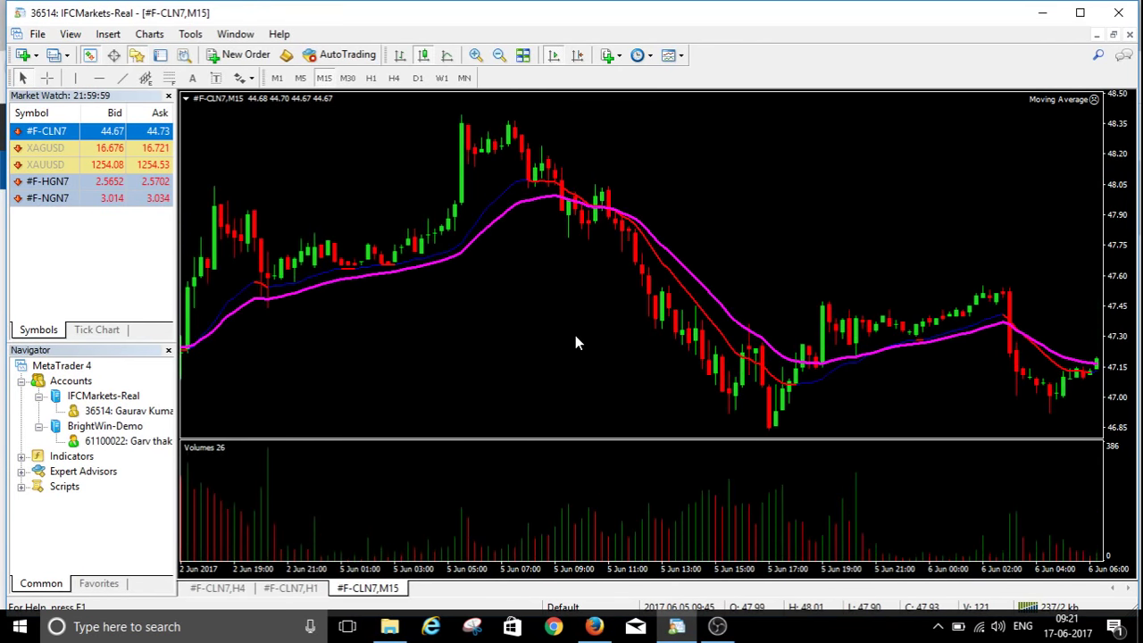
pyautogui.moveTo(487, 336); pyautogui.dragTo(698, 343)
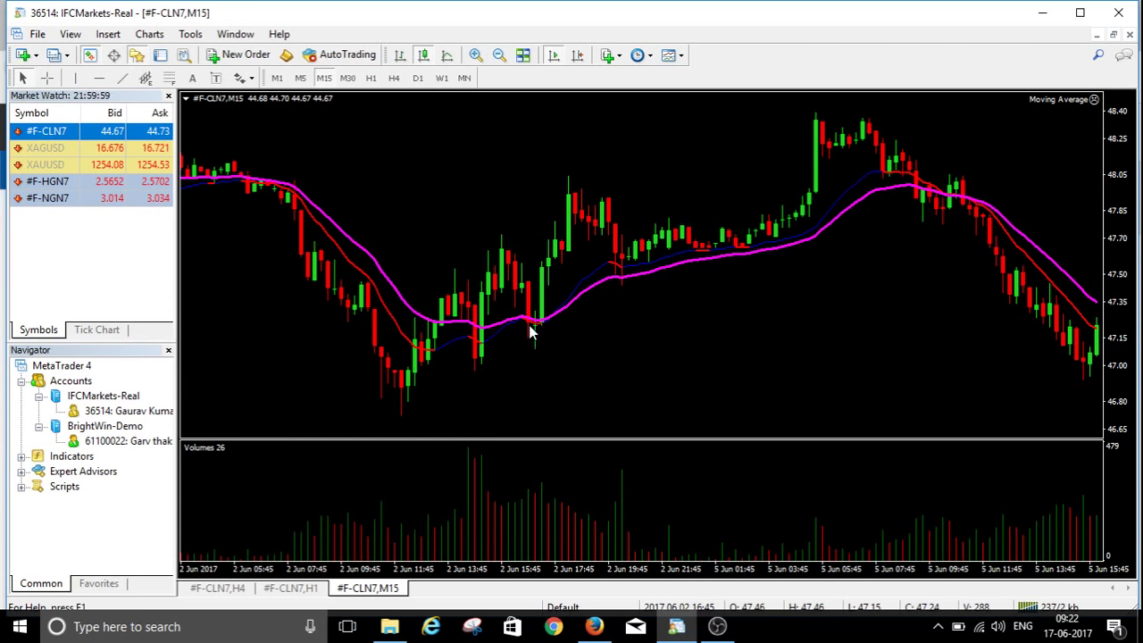
# - Inspect the reversal candles around 2 June 17:15 with the crosshair
pyautogui.moveTo(533, 334)
pyautogui.click(50, 79)
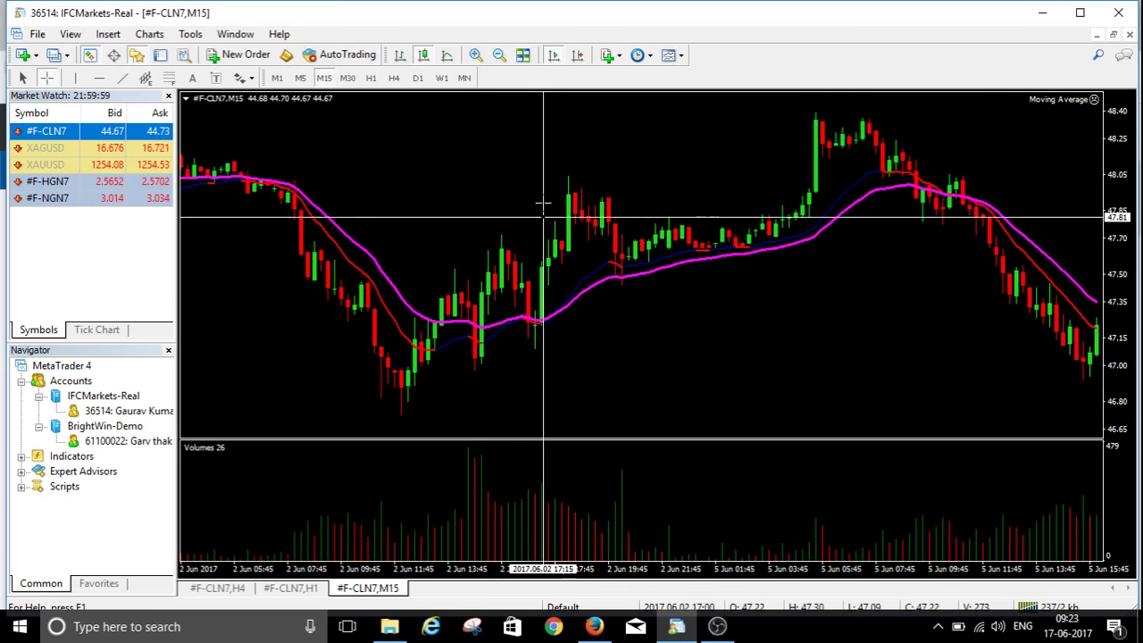
pyautogui.click(645, 359)
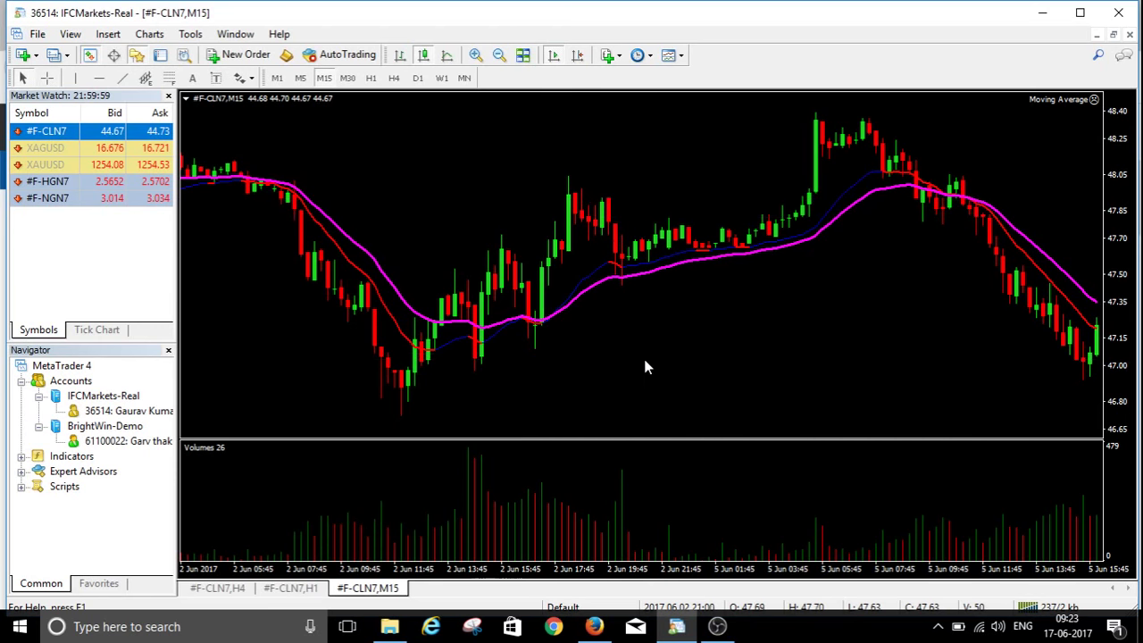
# - Search the earlier M15 candles back to 24 May 2017 for further morning star reversals
pyautogui.moveTo(283, 350); pyautogui.dragTo(605, 329)
pyautogui.moveTo(469, 335); pyautogui.dragTo(663, 348)
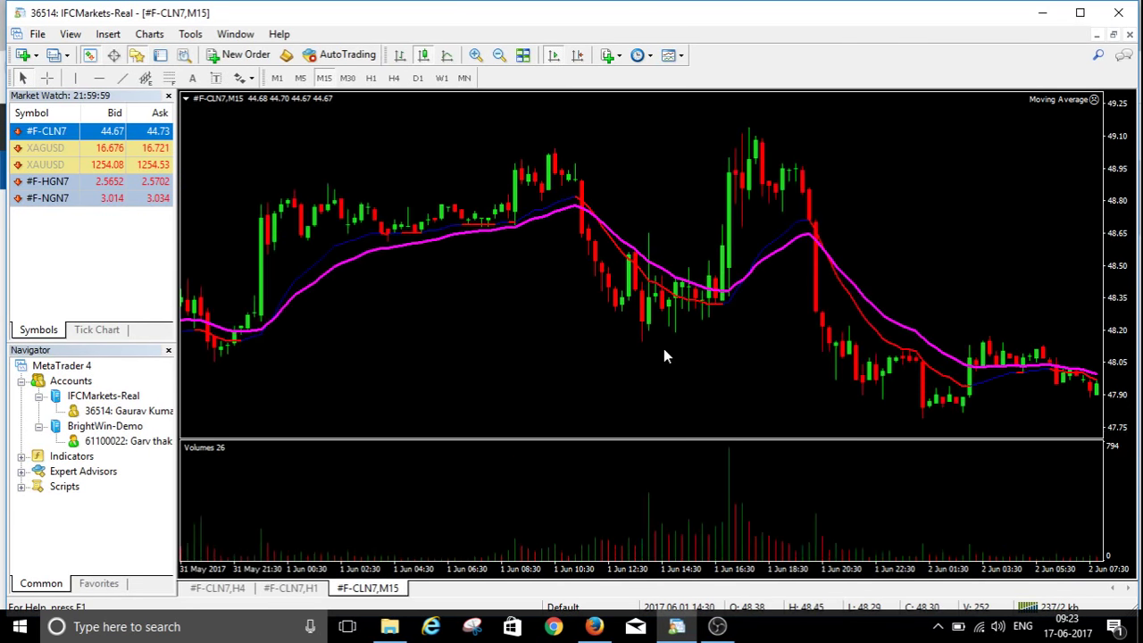
pyautogui.moveTo(497, 351); pyautogui.dragTo(645, 354)
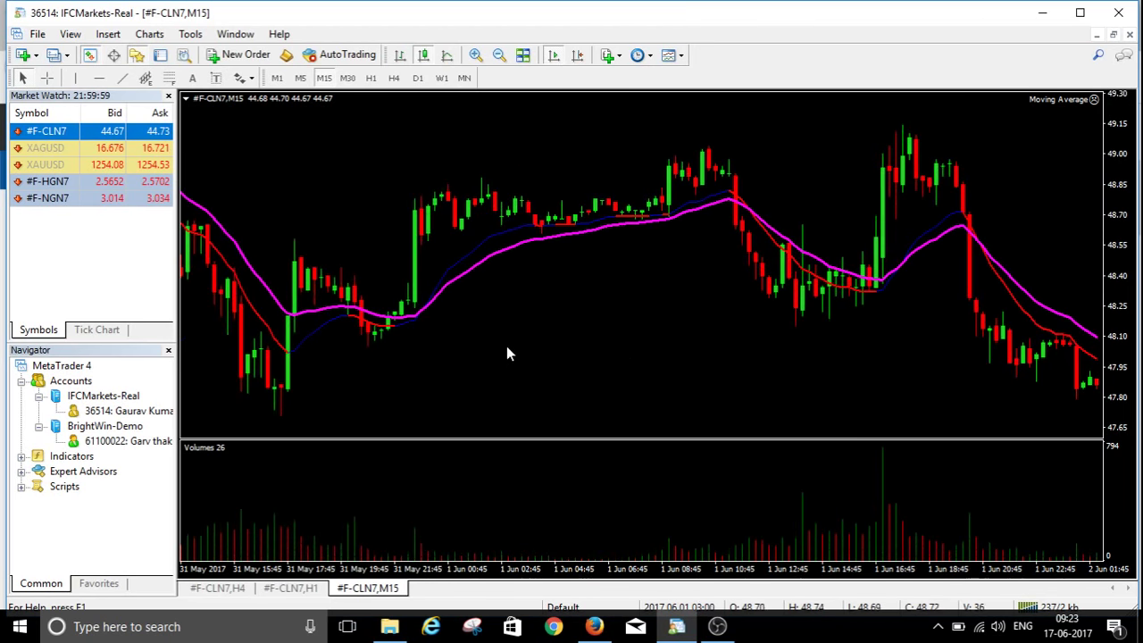
pyautogui.moveTo(508, 350); pyautogui.dragTo(693, 348)
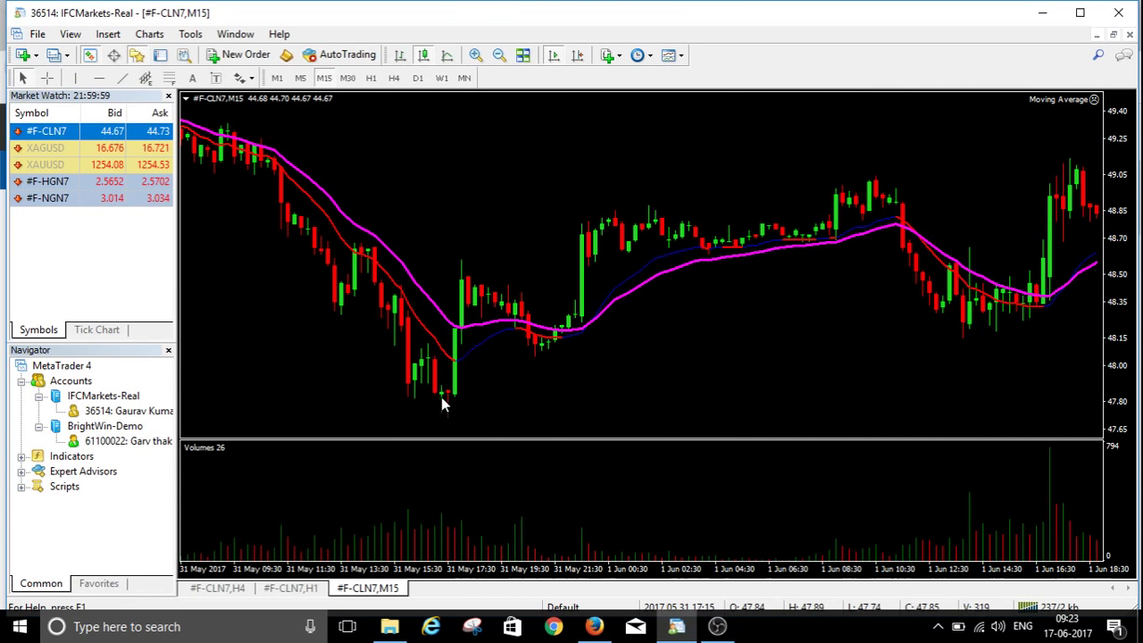
pyautogui.moveTo(325, 369); pyautogui.dragTo(497, 344)
pyautogui.moveTo(375, 333); pyautogui.dragTo(684, 318)
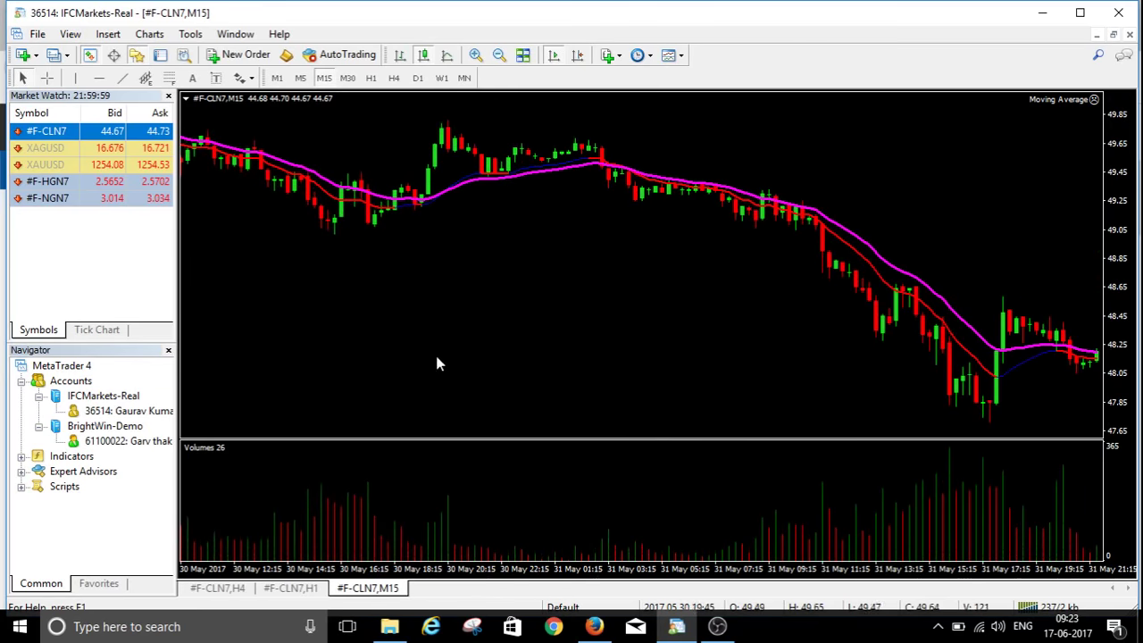
pyautogui.moveTo(437, 362); pyautogui.dragTo(773, 363)
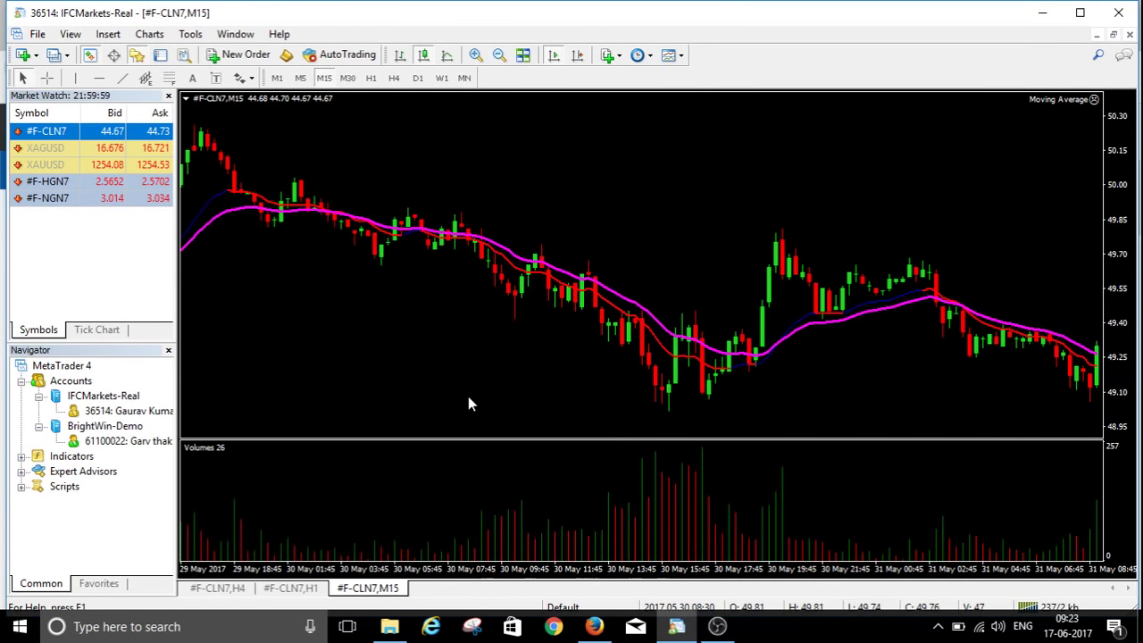
pyautogui.moveTo(383, 385); pyautogui.dragTo(770, 378)
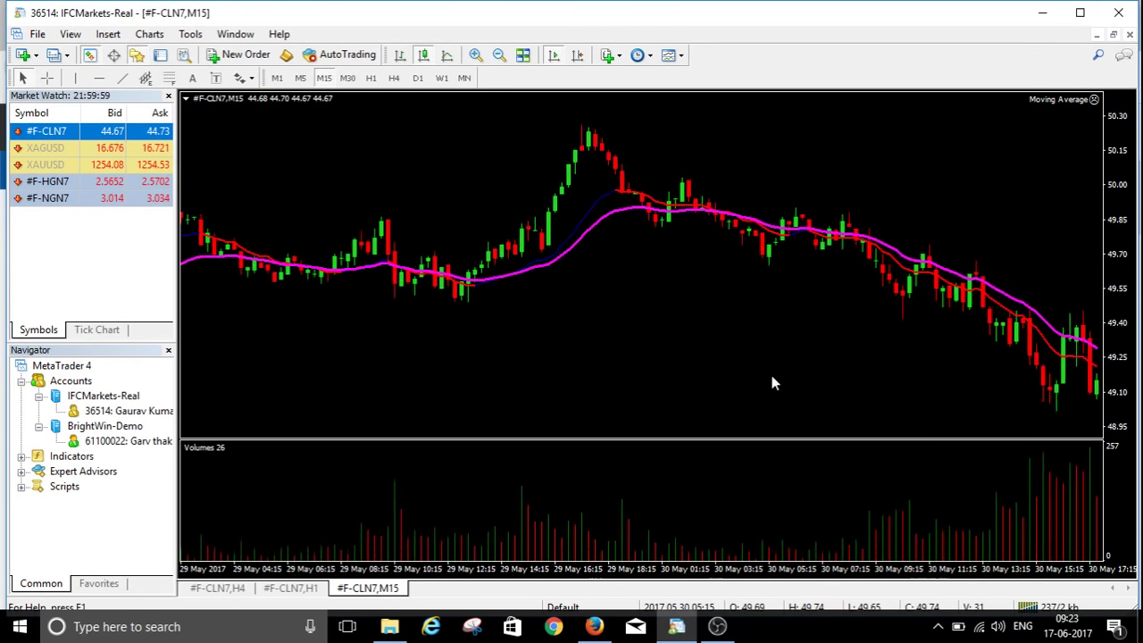
pyautogui.moveTo(452, 368); pyautogui.dragTo(705, 365)
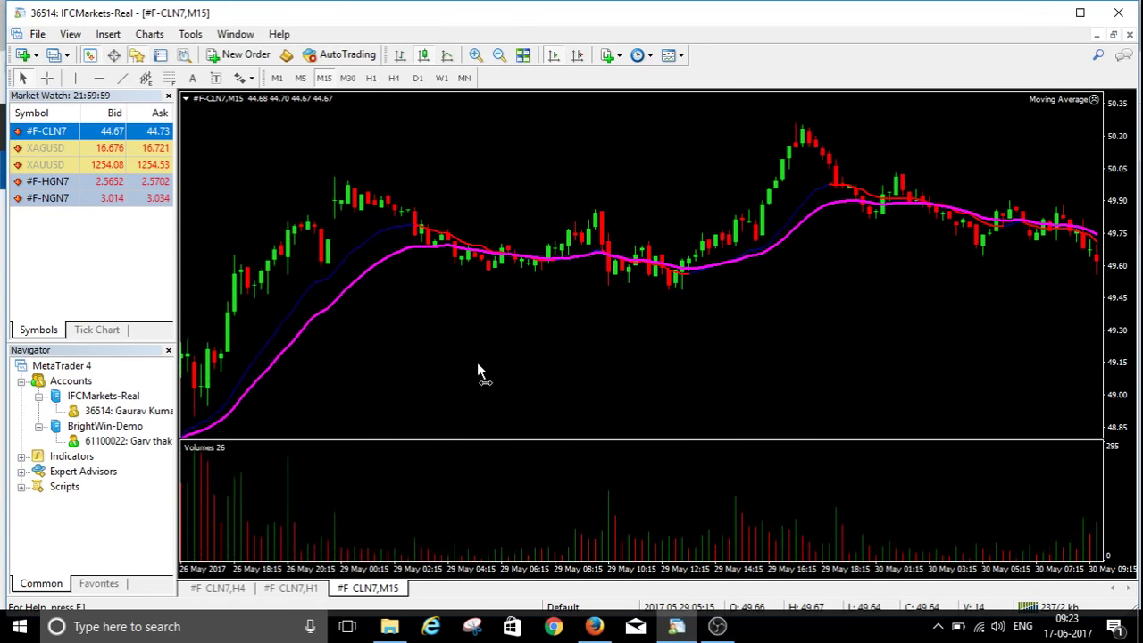
pyautogui.moveTo(480, 373); pyautogui.dragTo(714, 370)
pyautogui.moveTo(440, 388); pyautogui.dragTo(687, 361)
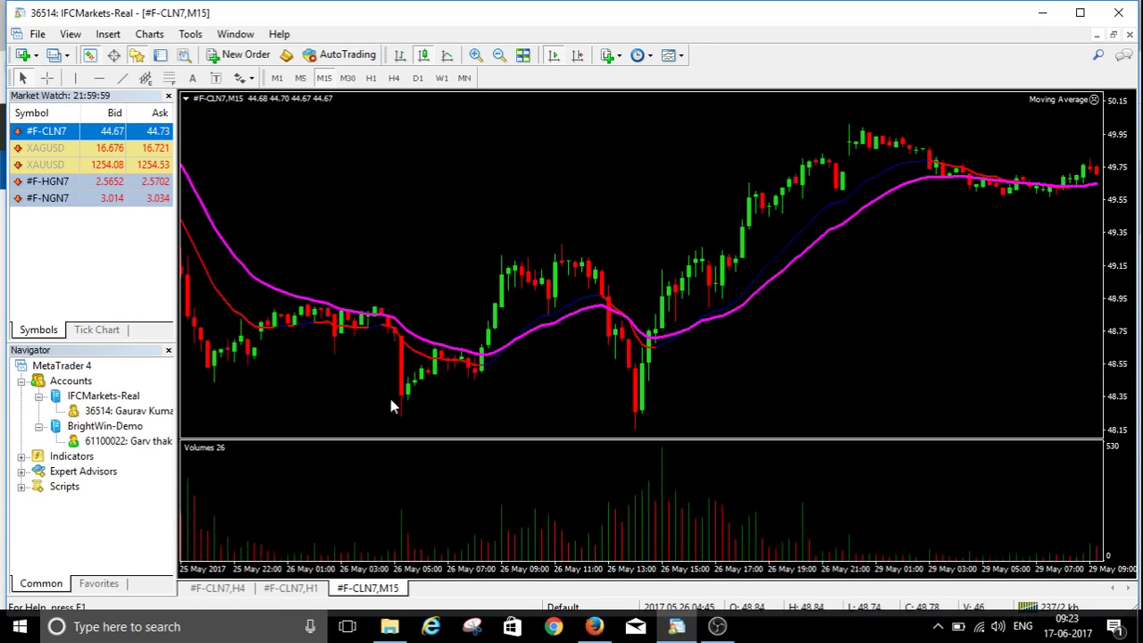
pyautogui.moveTo(447, 408); pyautogui.dragTo(676, 384)
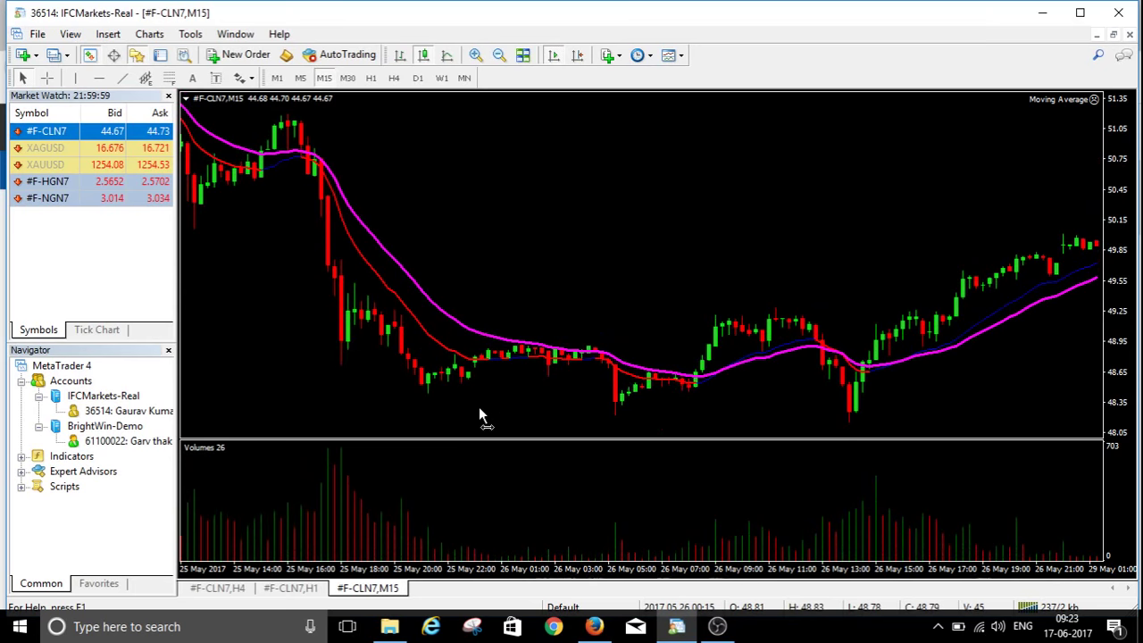
pyautogui.moveTo(479, 416); pyautogui.dragTo(646, 416)
pyautogui.moveTo(383, 365); pyautogui.dragTo(658, 326)
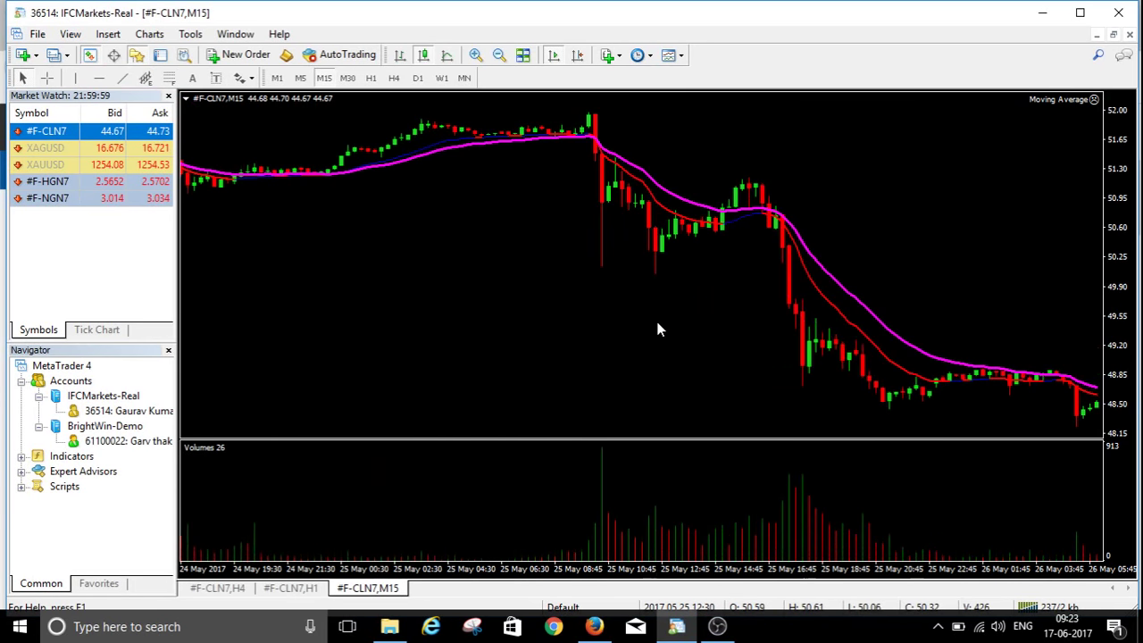
pyautogui.moveTo(462, 315); pyautogui.dragTo(561, 304)
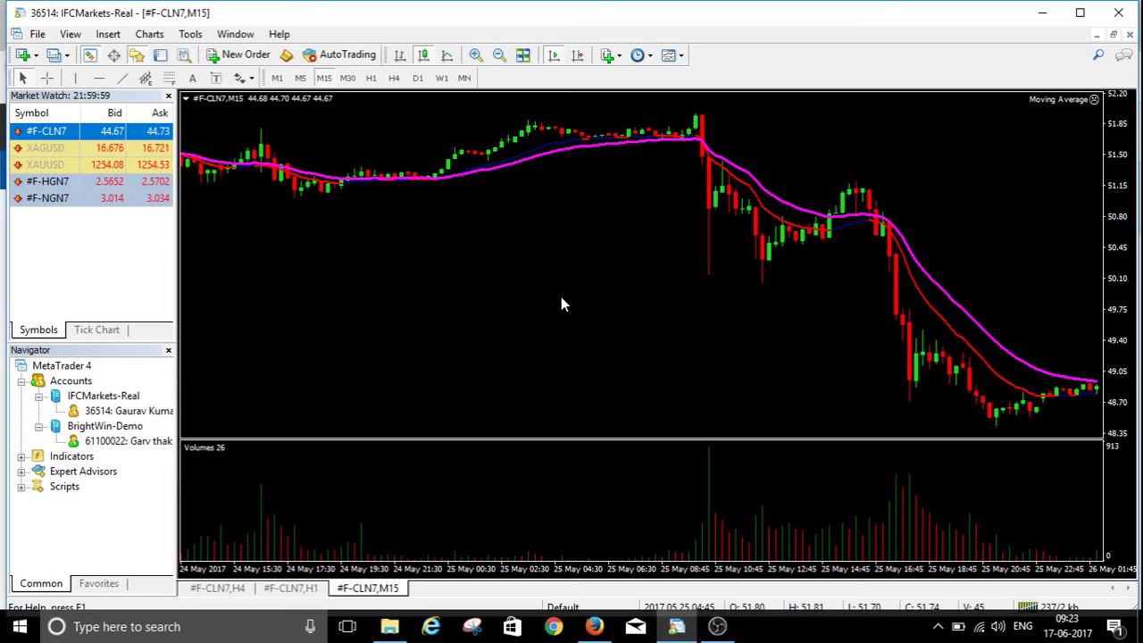
# - Switch to Firefox, go through the rest of the Morning Star article and read the Evening Star article
pyautogui.click(595, 627)
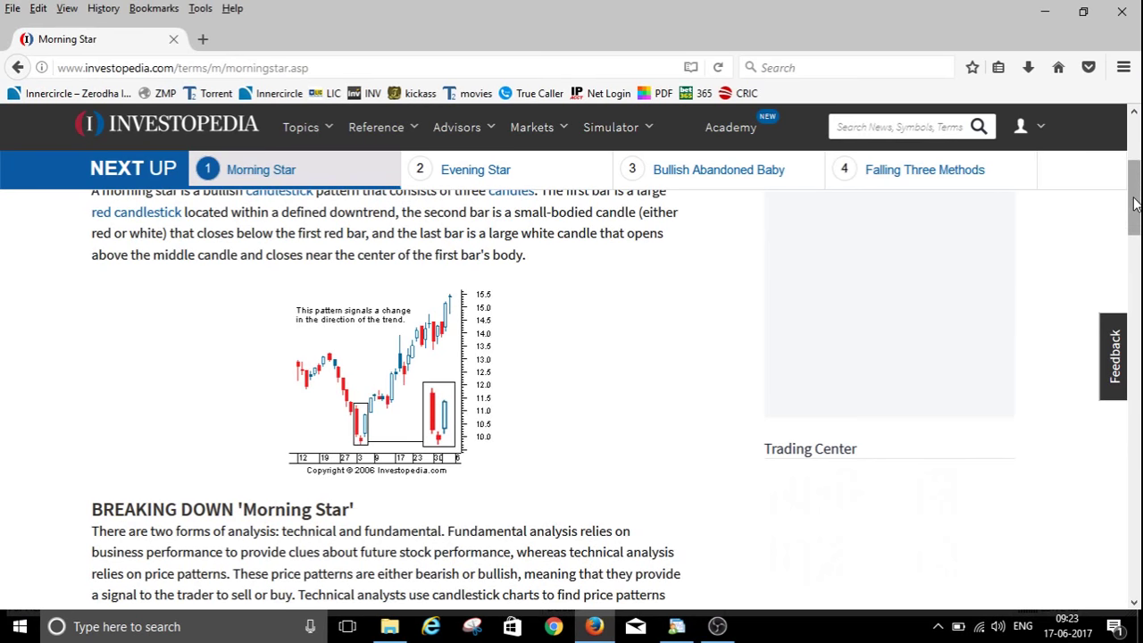
pyautogui.moveTo(1134, 203); pyautogui.dragTo(1137, 434)
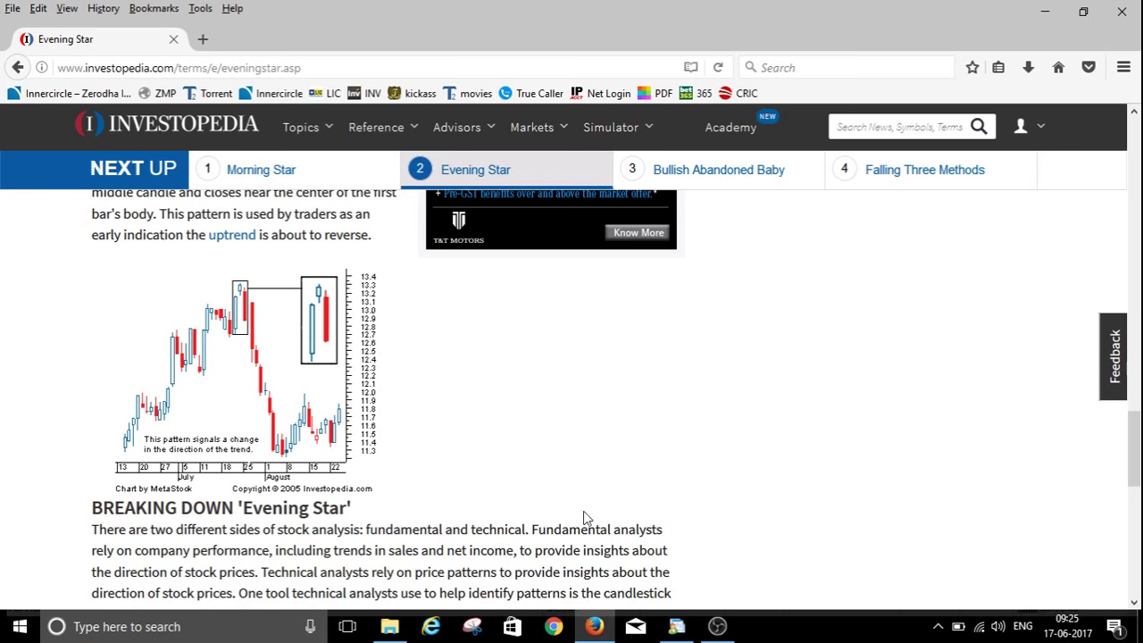
# - Switch to MetaTrader 4 and search the #F-CLN7 M15 candles forward from 24 May to 6 June 2017 for evening star patterns
pyautogui.click(677, 626)
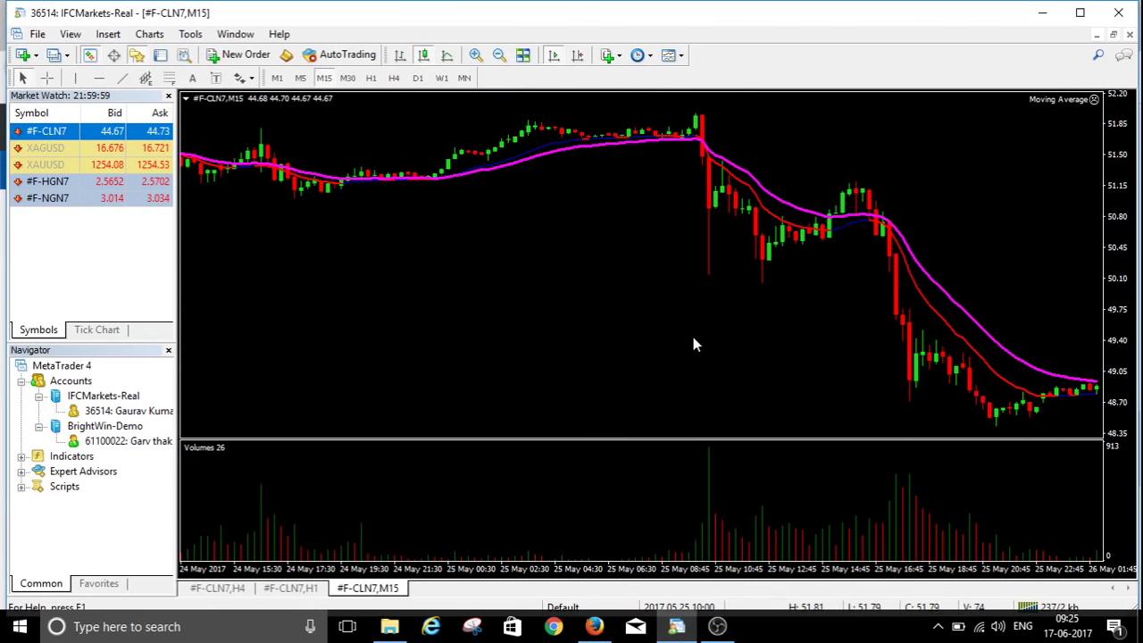
pyautogui.moveTo(694, 342); pyautogui.dragTo(211, 280)
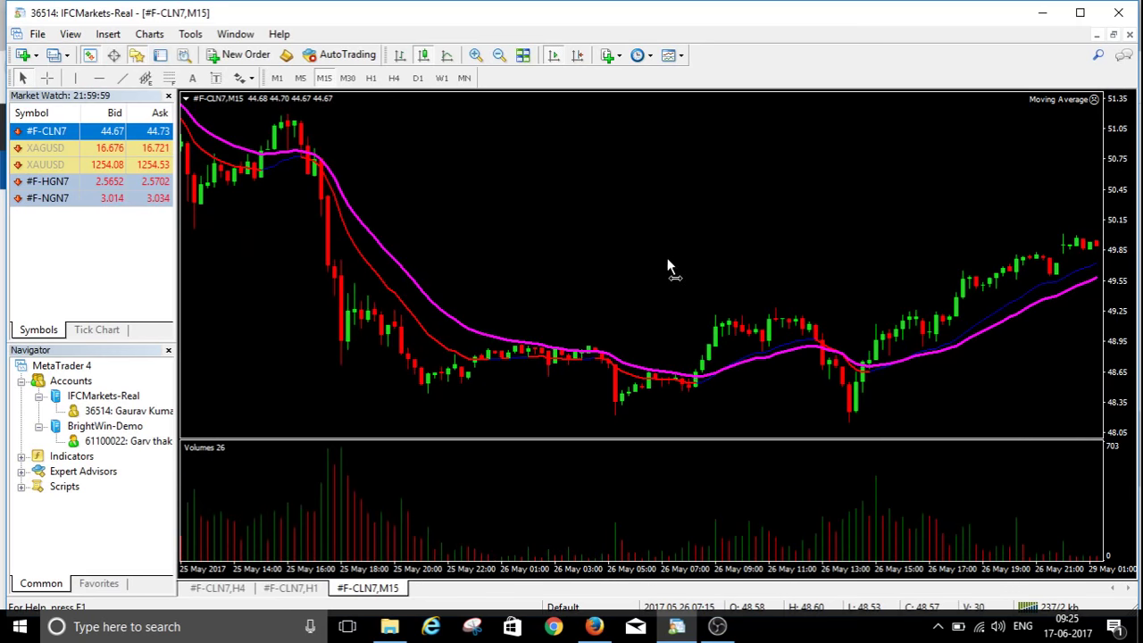
pyautogui.moveTo(668, 265); pyautogui.dragTo(324, 248)
pyautogui.moveTo(794, 342); pyautogui.dragTo(401, 313)
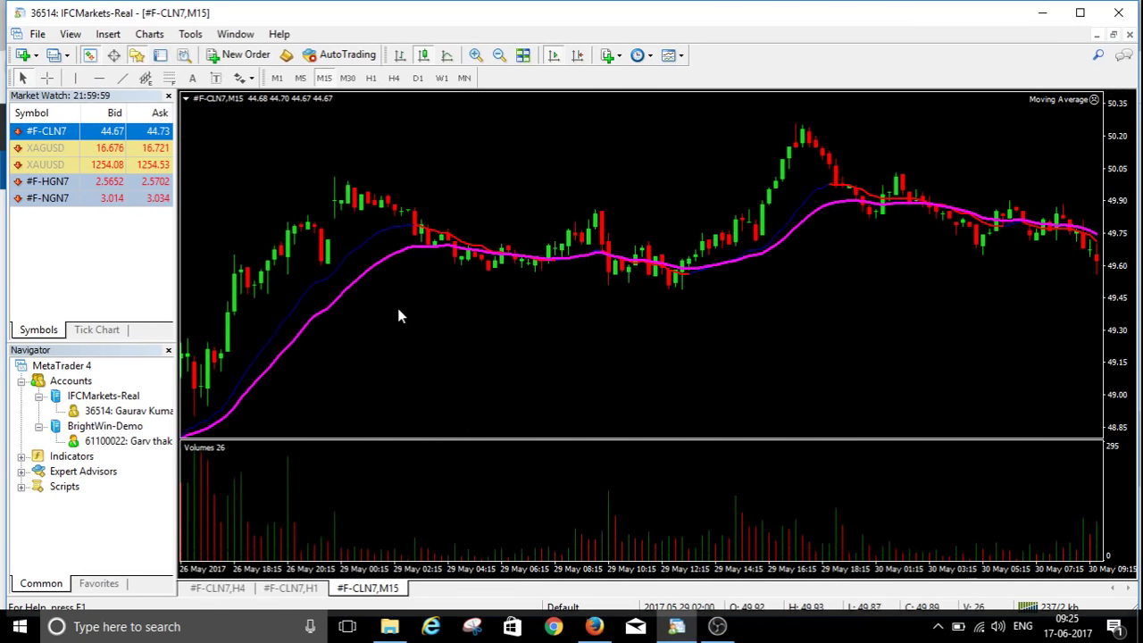
pyautogui.moveTo(832, 357); pyautogui.dragTo(505, 347)
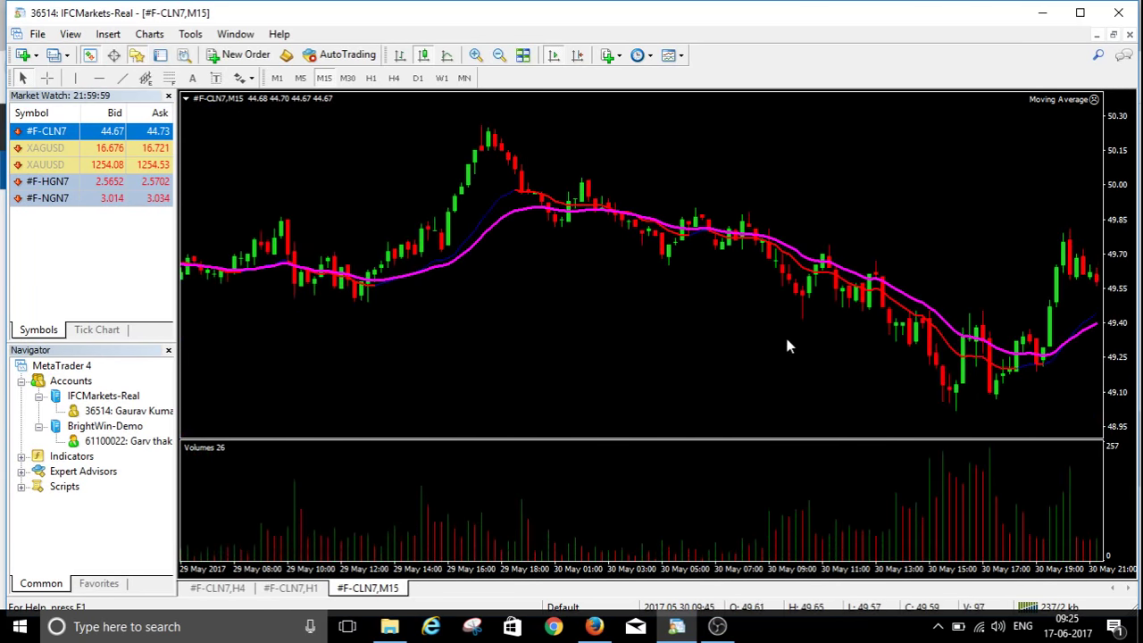
pyautogui.moveTo(785, 336); pyautogui.dragTo(471, 364)
pyautogui.moveTo(781, 235); pyautogui.dragTo(461, 245)
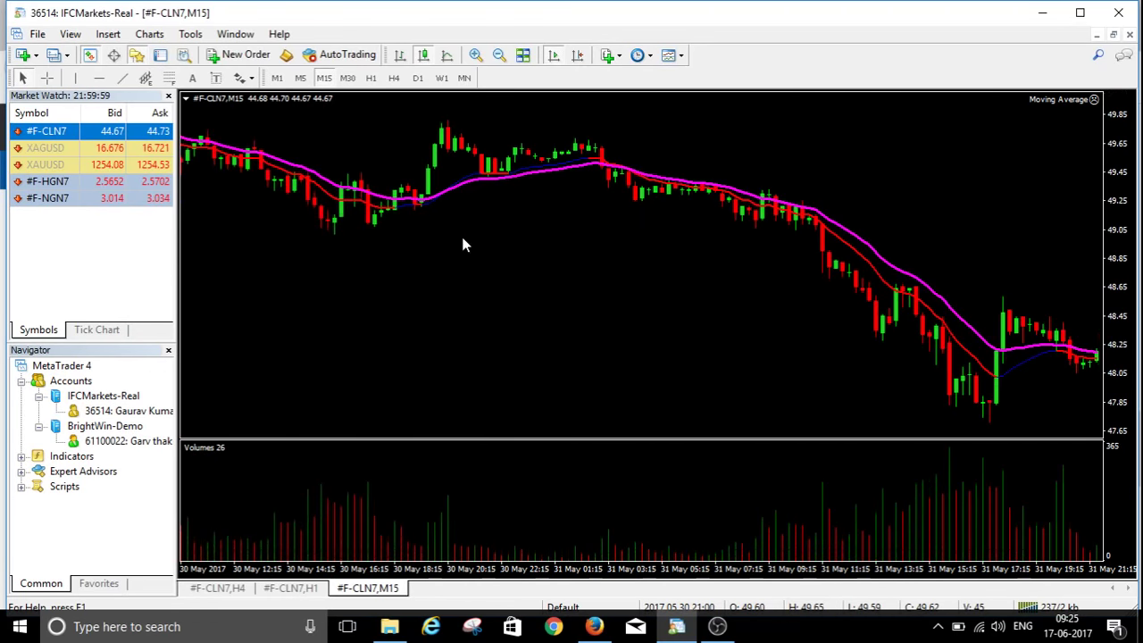
pyautogui.moveTo(759, 355); pyautogui.dragTo(426, 354)
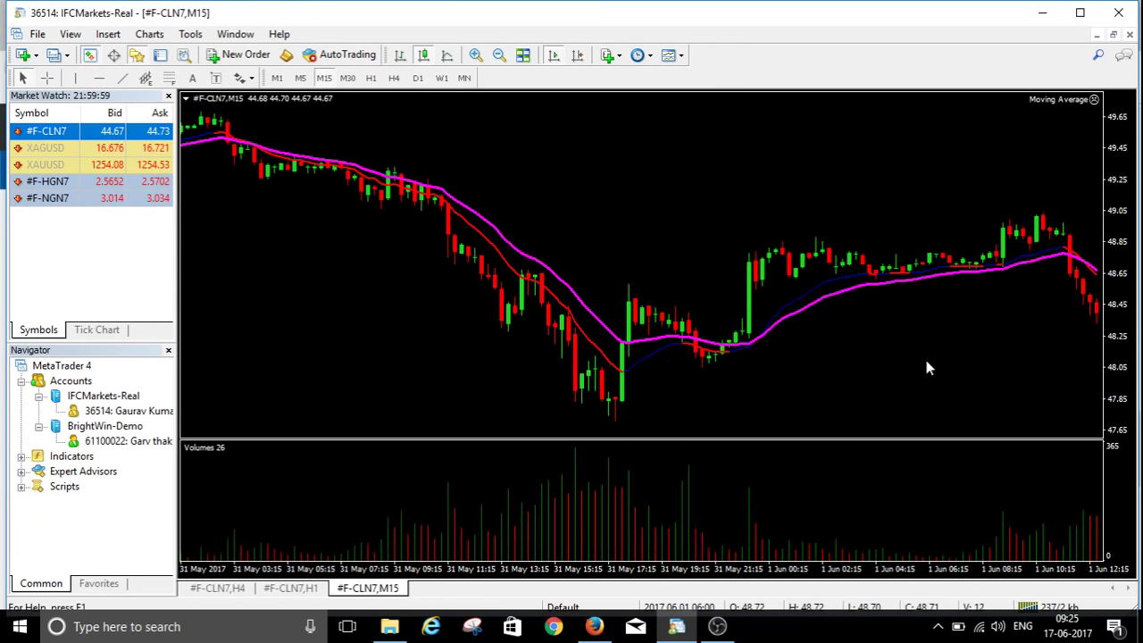
pyautogui.moveTo(926, 365); pyautogui.dragTo(384, 385)
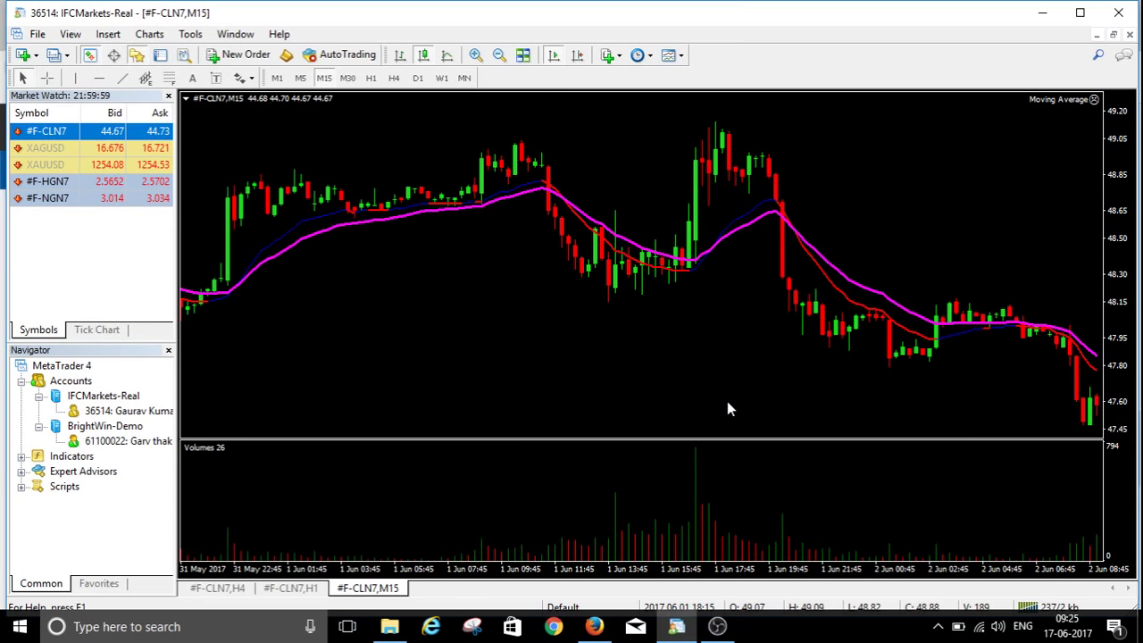
pyautogui.moveTo(727, 401); pyautogui.dragTo(538, 394)
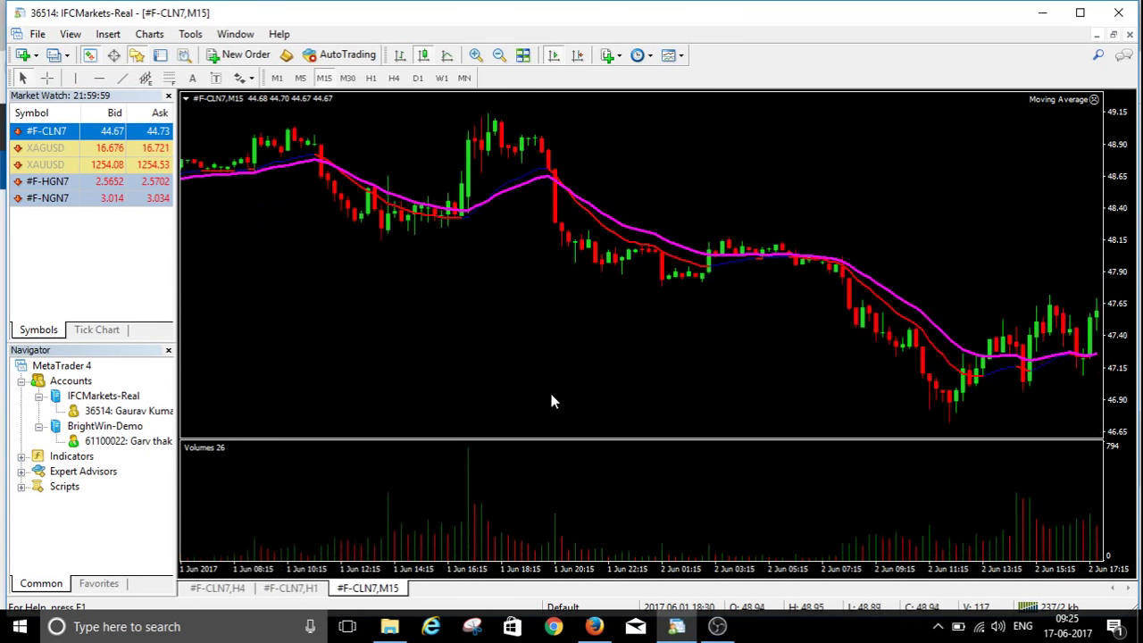
pyautogui.moveTo(793, 382); pyautogui.dragTo(376, 392)
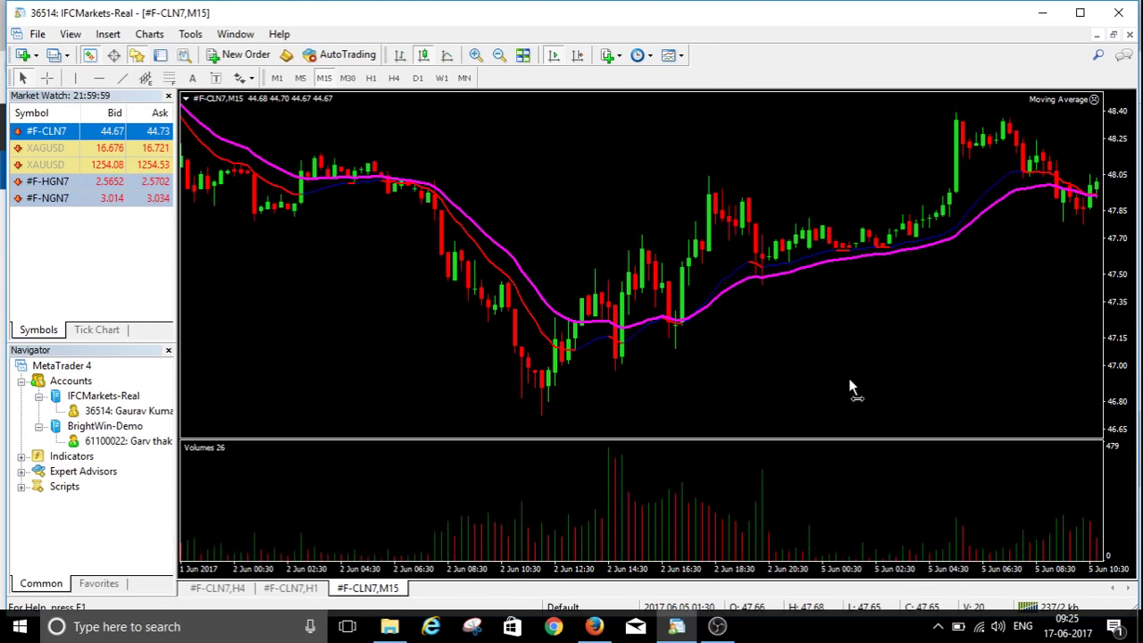
pyautogui.moveTo(853, 386); pyautogui.dragTo(451, 403)
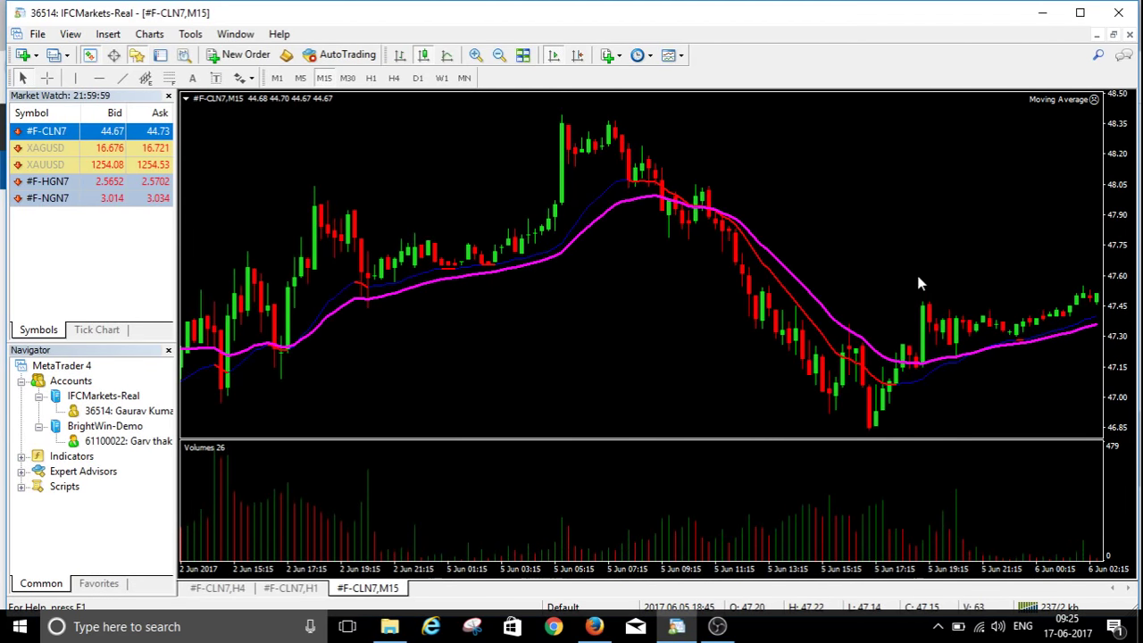
pyautogui.moveTo(913, 253); pyautogui.dragTo(670, 251)
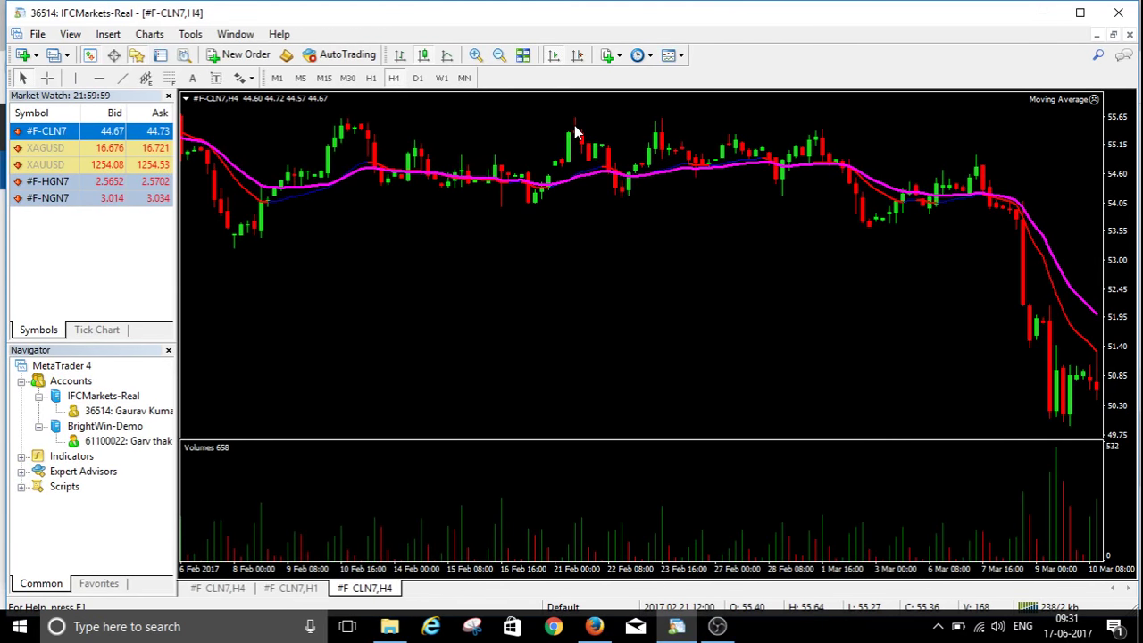
# - Inspect the H4 reversal candles around the 21 February 2017 peak with the crosshair
pyautogui.moveTo(569, 139)
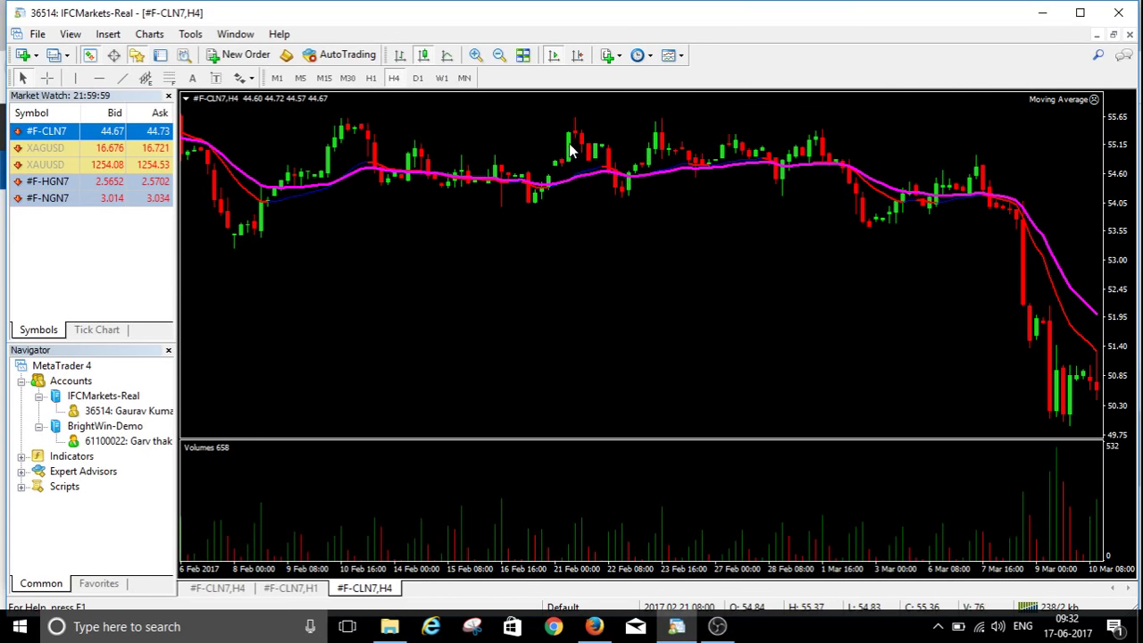
pyautogui.click(49, 79)
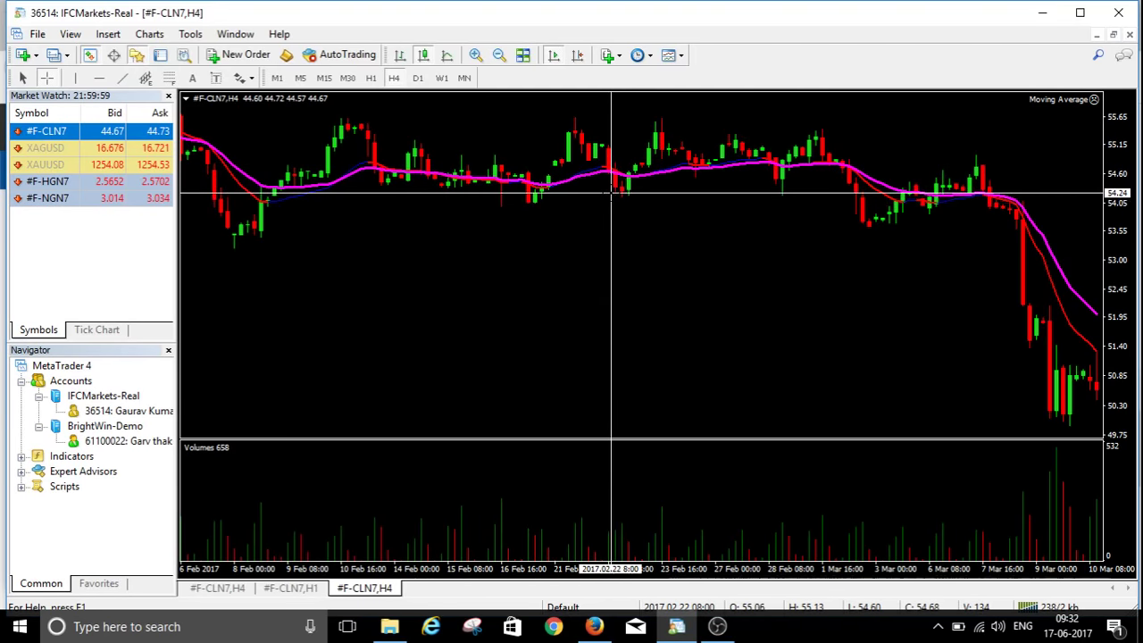
pyautogui.click(562, 245)
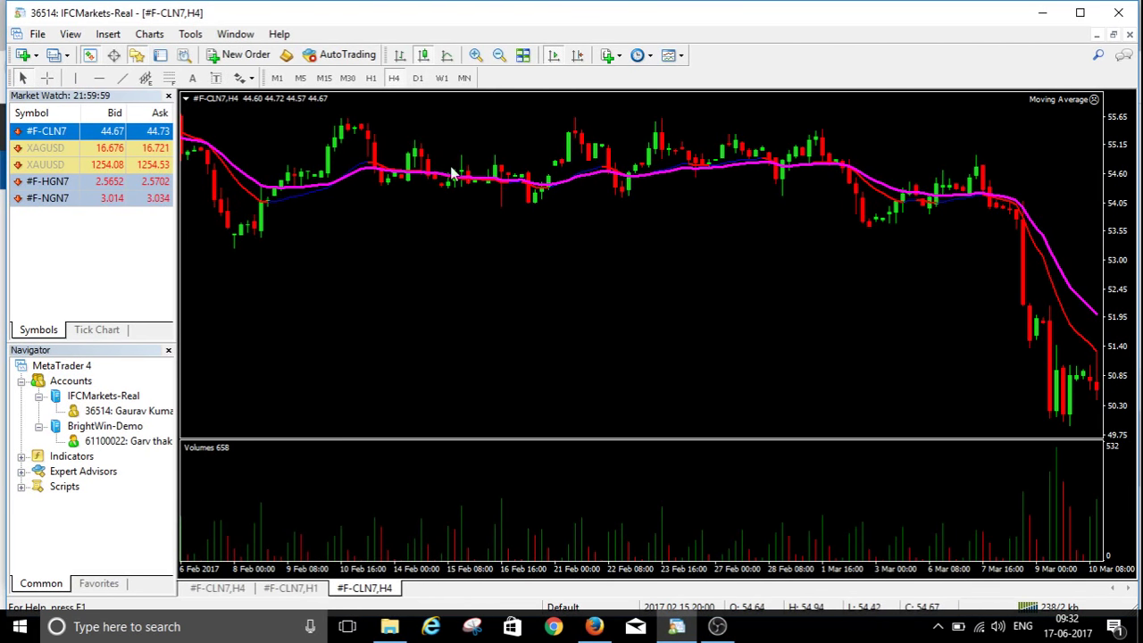
# - Change the #F-CLN7 chart to the H1 timeframe and inspect the 8 to 16 June 2017 candles with the crosshair
pyautogui.click(369, 78)
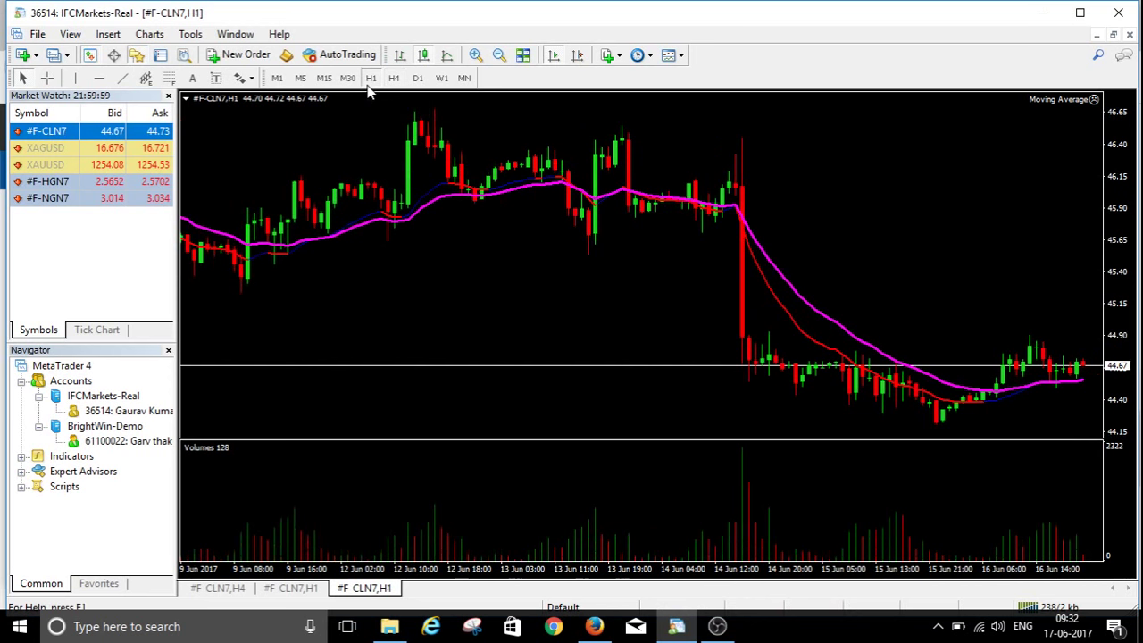
pyautogui.moveTo(566, 294); pyautogui.dragTo(671, 303)
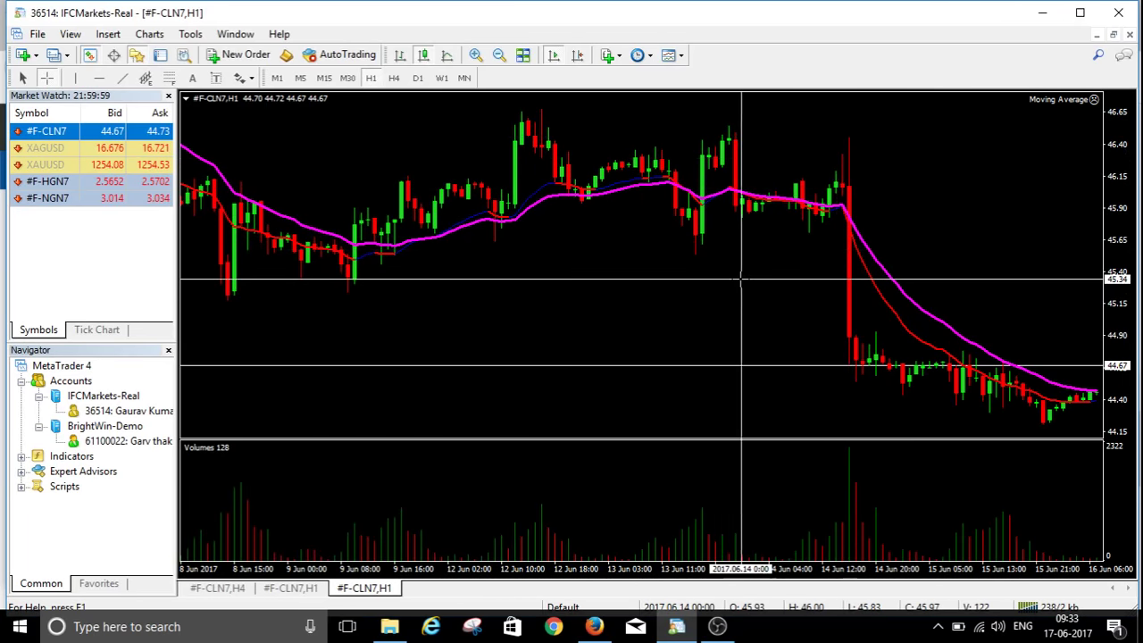
pyautogui.click(625, 312)
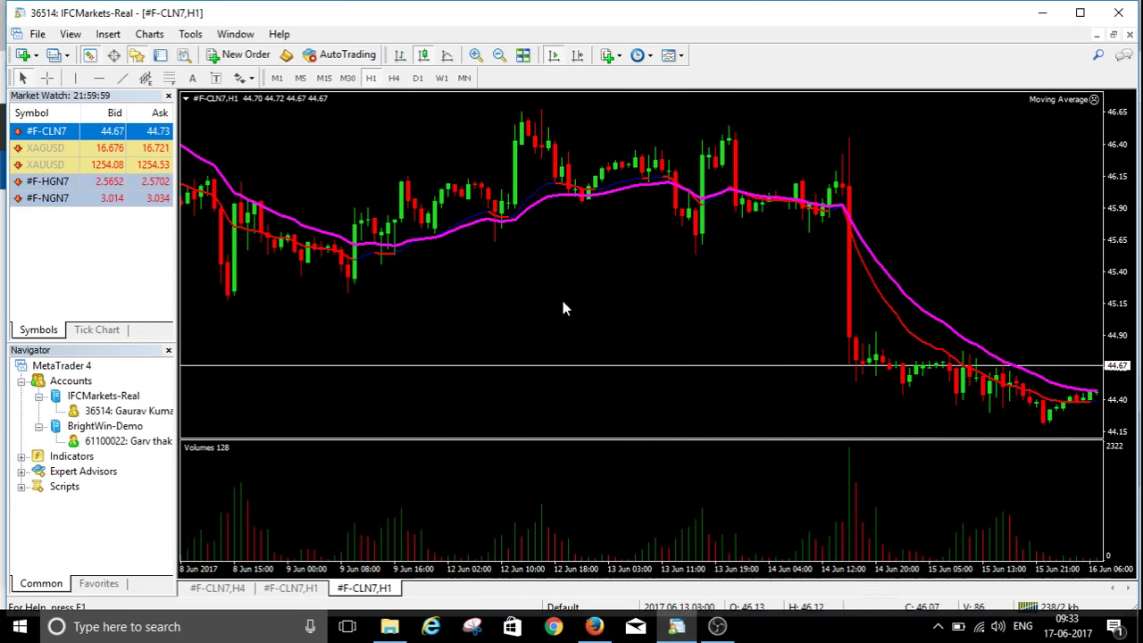
# - Search the H1 price history back to 5 May 2017 for star reversal patterns
pyautogui.moveTo(545, 295); pyautogui.dragTo(829, 319)
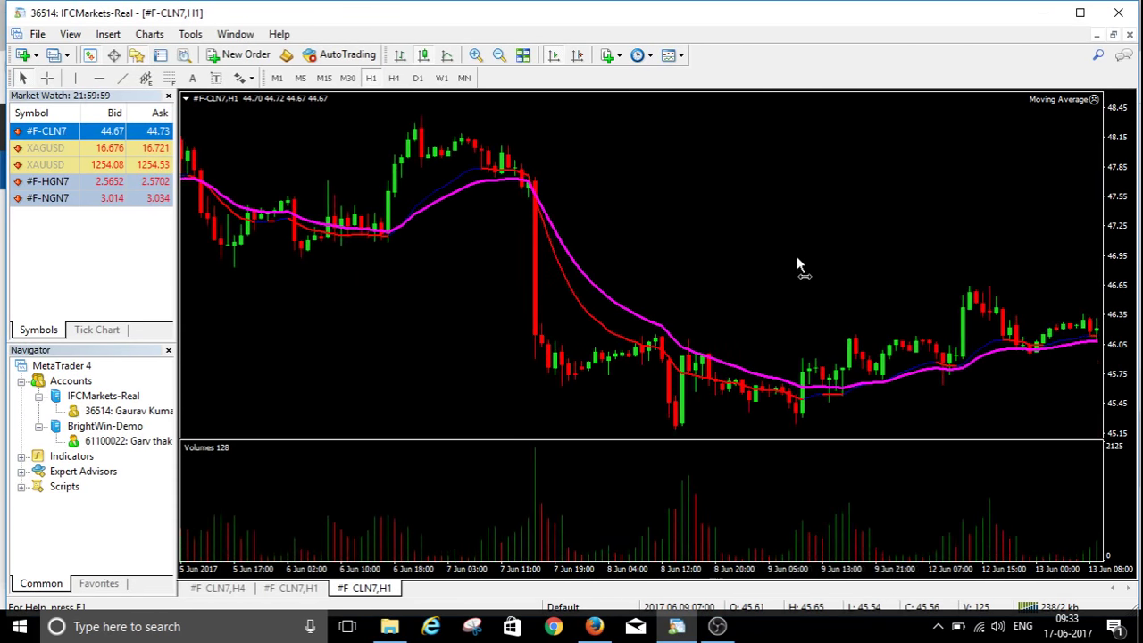
pyautogui.moveTo(417, 329); pyautogui.dragTo(773, 334)
pyautogui.moveTo(545, 349); pyautogui.dragTo(804, 364)
pyautogui.moveTo(428, 326); pyautogui.dragTo(590, 357)
pyautogui.moveTo(492, 357); pyautogui.dragTo(898, 408)
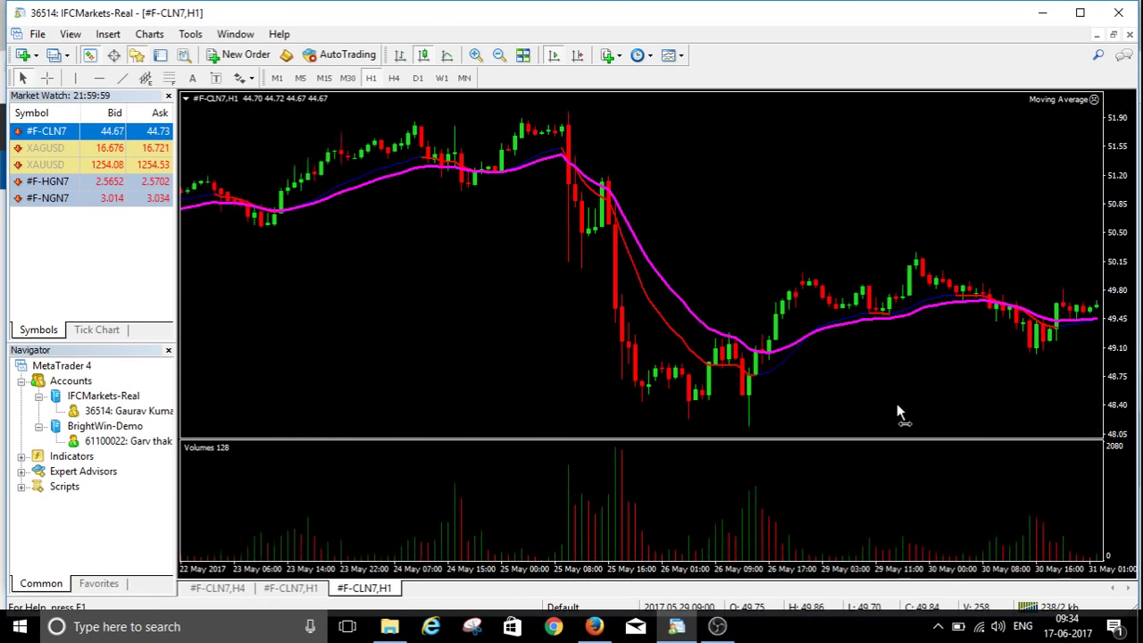
pyautogui.moveTo(559, 358); pyautogui.dragTo(918, 384)
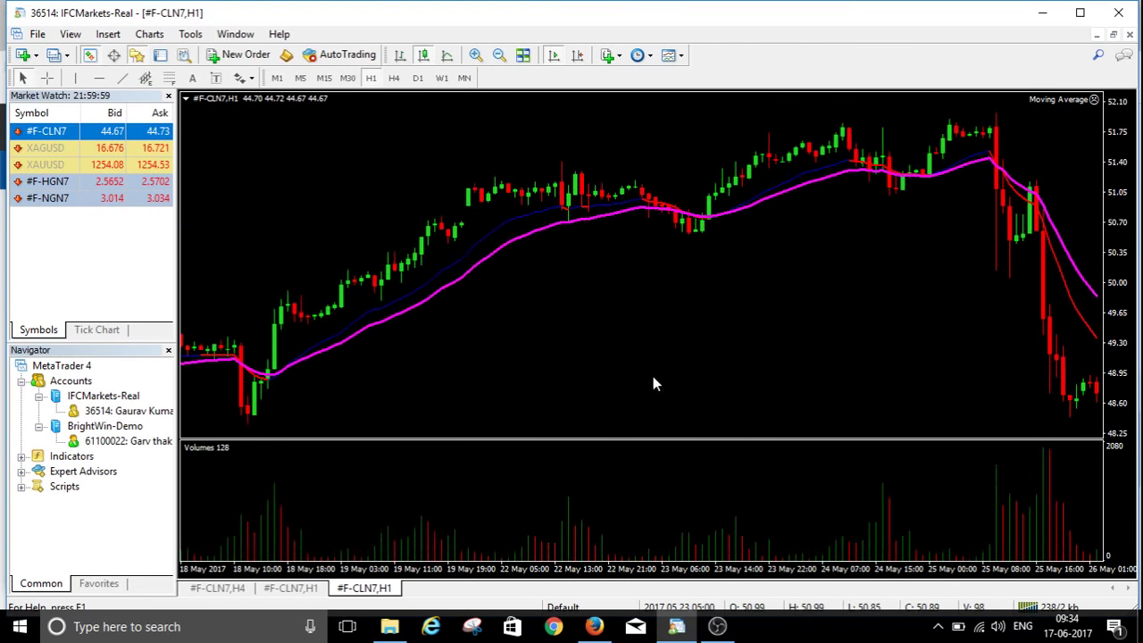
pyautogui.moveTo(652, 383); pyautogui.dragTo(949, 399)
pyautogui.moveTo(442, 229); pyautogui.dragTo(841, 250)
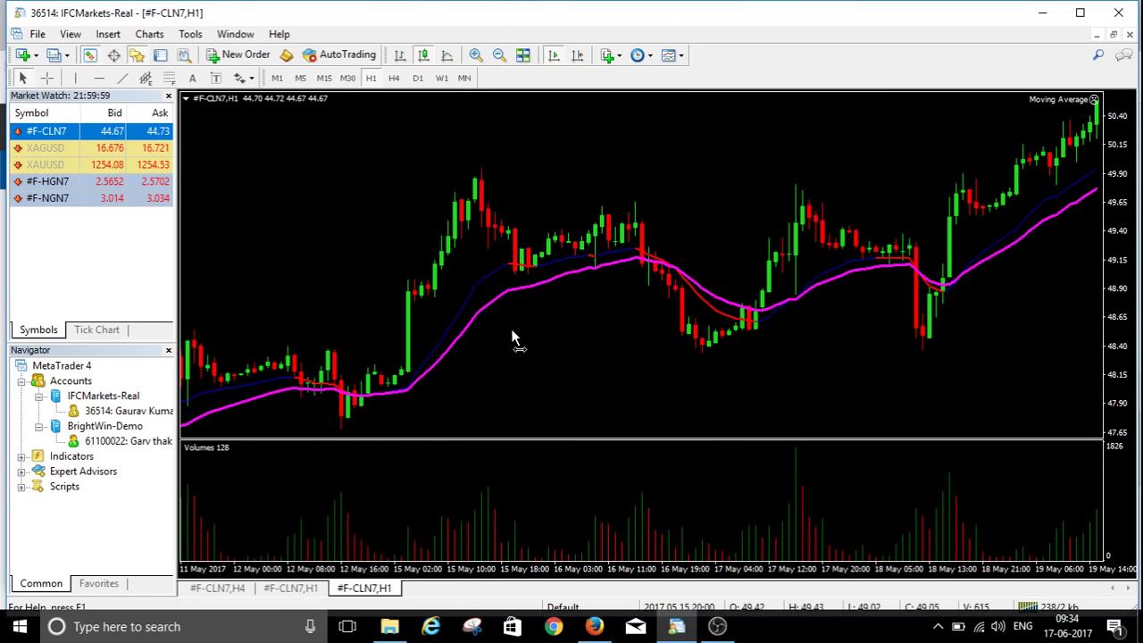
pyautogui.moveTo(509, 332); pyautogui.dragTo(764, 357)
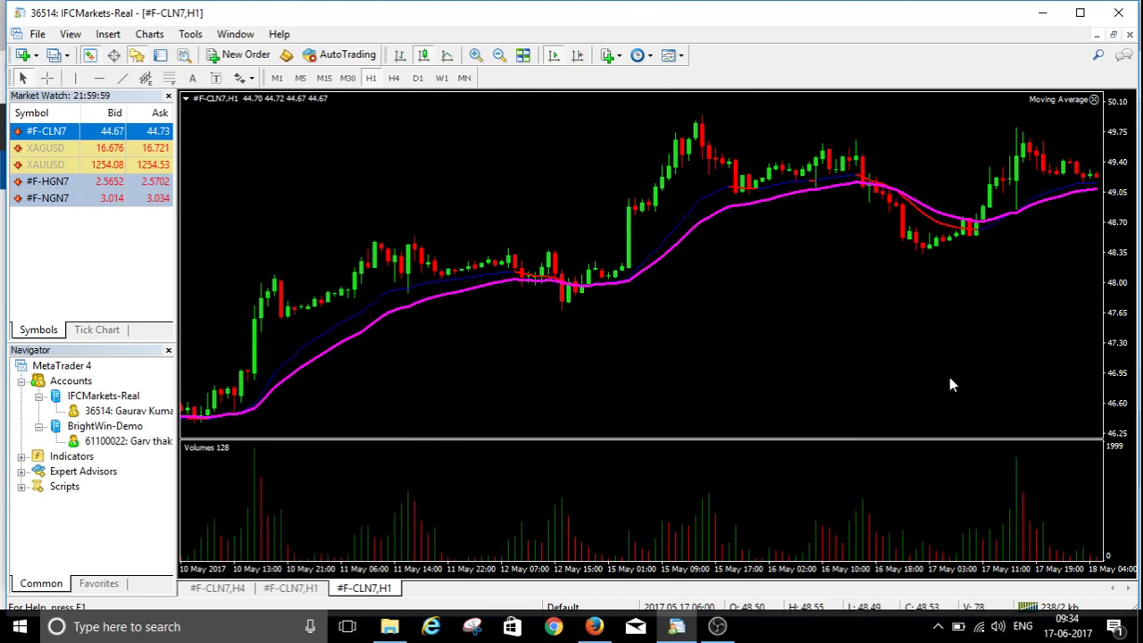
pyautogui.moveTo(662, 369); pyautogui.dragTo(1027, 369)
pyautogui.moveTo(595, 243); pyautogui.dragTo(618, 246)
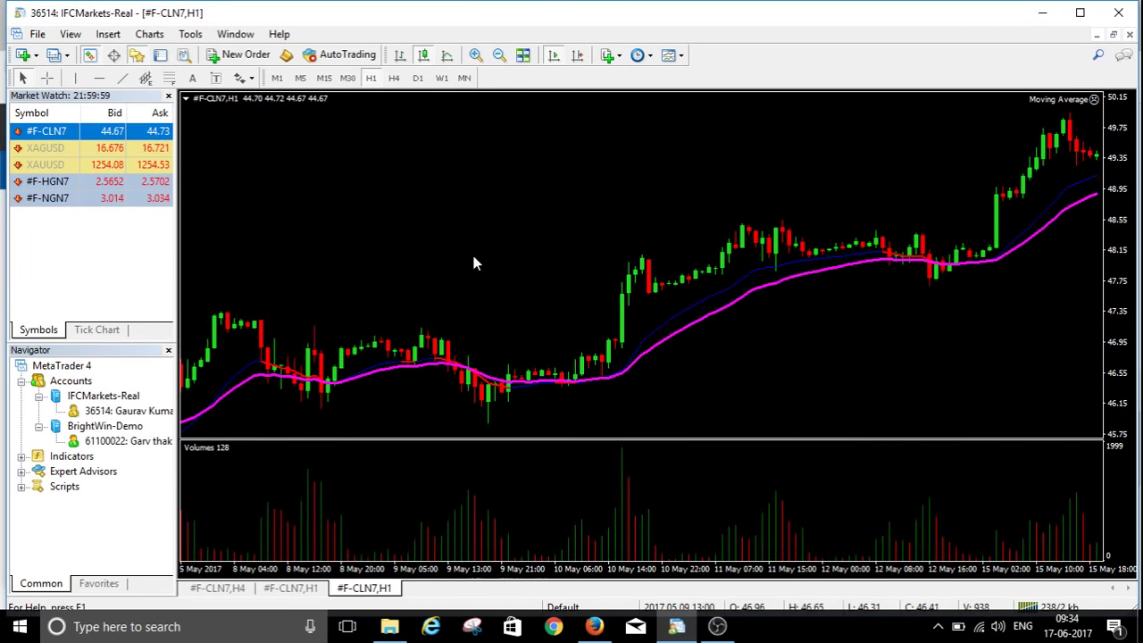
# - Examine the earlier H1 candles from early May back to 17 April 2017 for further star reversals
pyautogui.moveTo(481, 252); pyautogui.dragTo(973, 257)
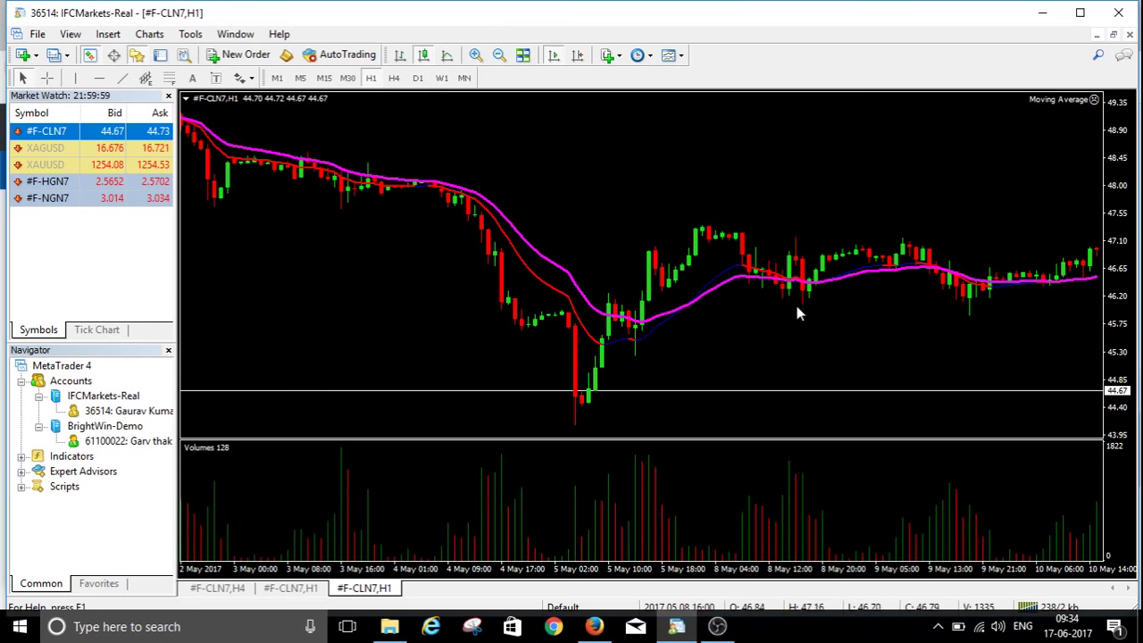
pyautogui.moveTo(485, 306); pyautogui.dragTo(737, 309)
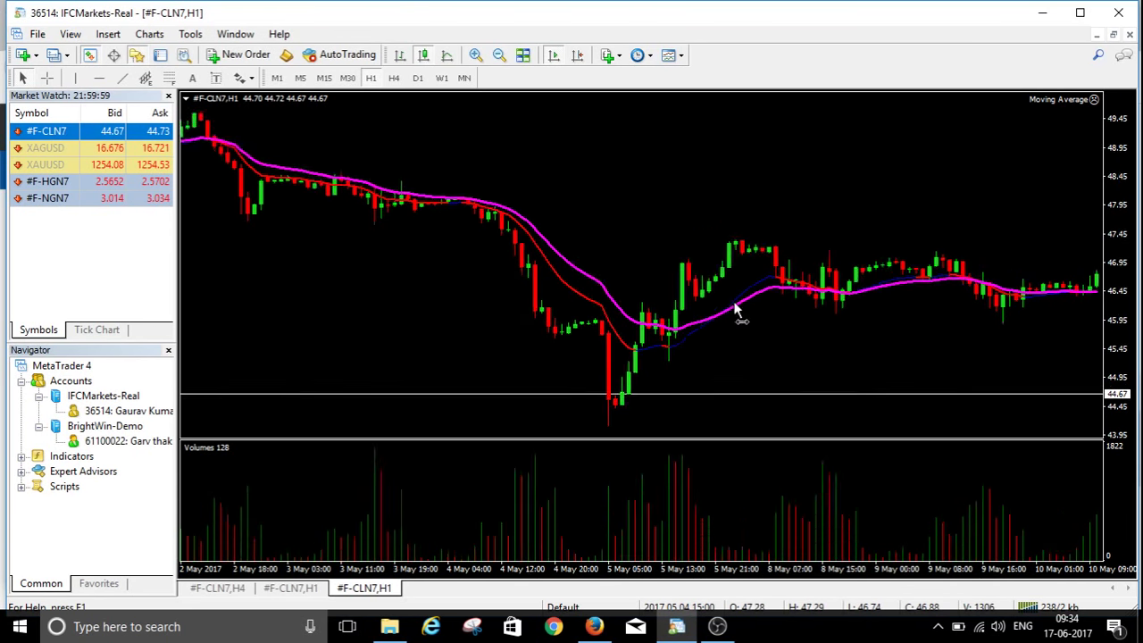
pyautogui.moveTo(401, 299); pyautogui.dragTo(815, 323)
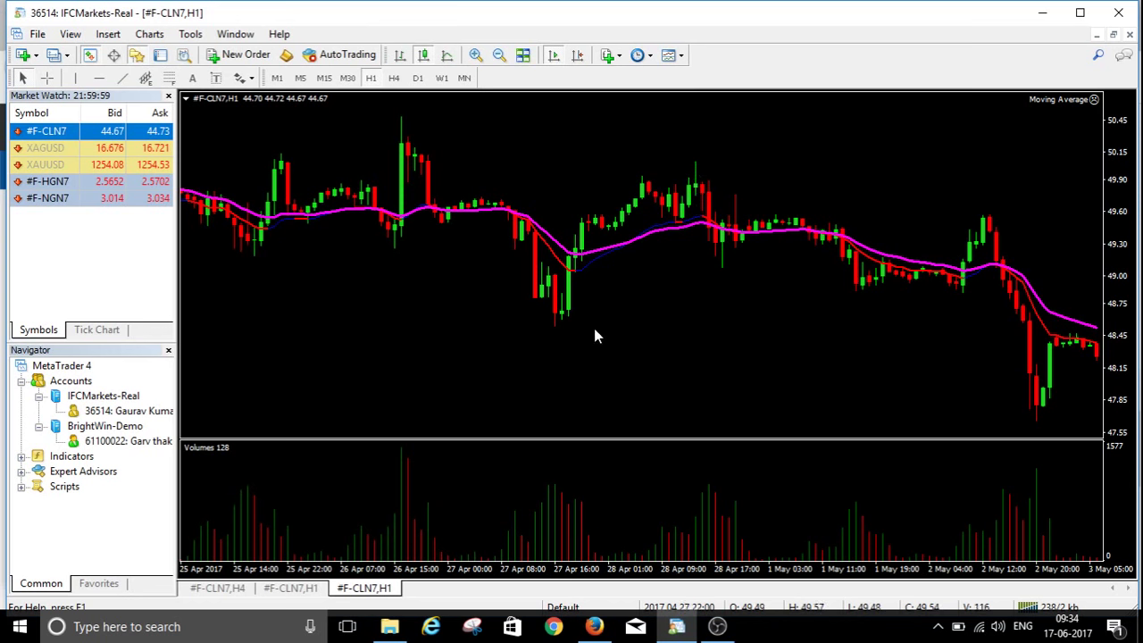
pyautogui.moveTo(446, 365); pyautogui.dragTo(897, 359)
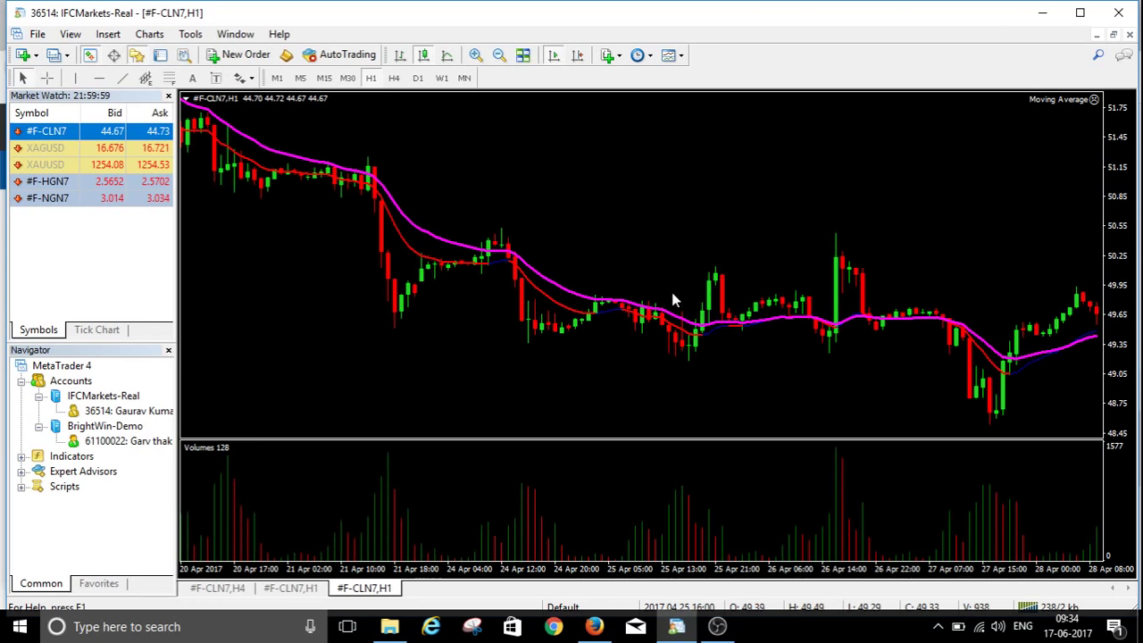
pyautogui.moveTo(548, 375); pyautogui.dragTo(867, 332)
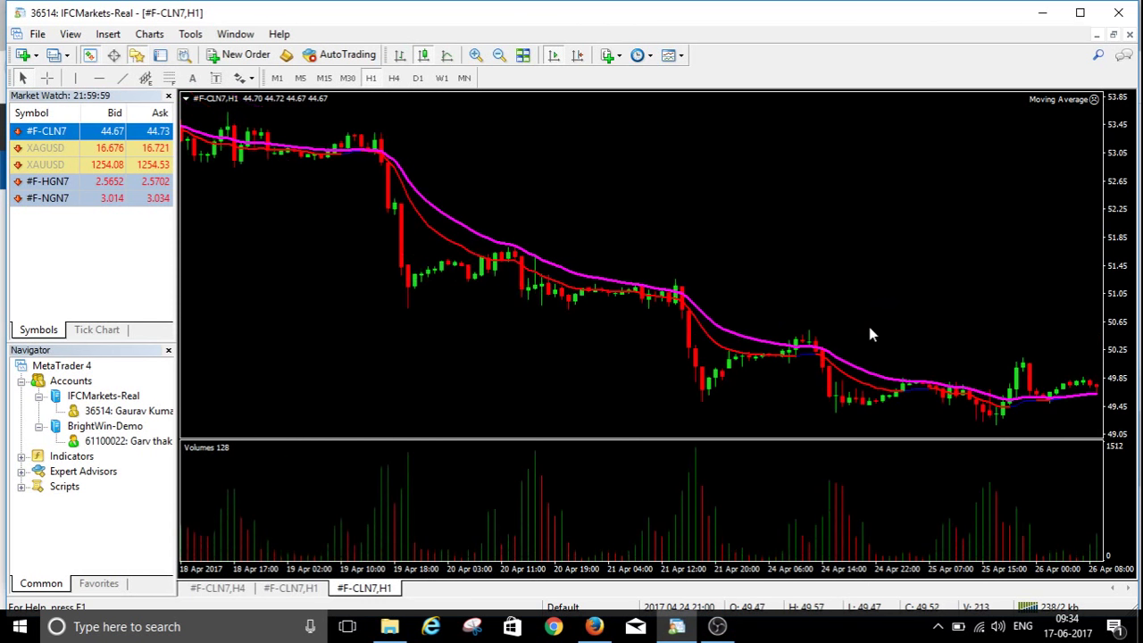
pyautogui.moveTo(613, 138); pyautogui.dragTo(498, 380)
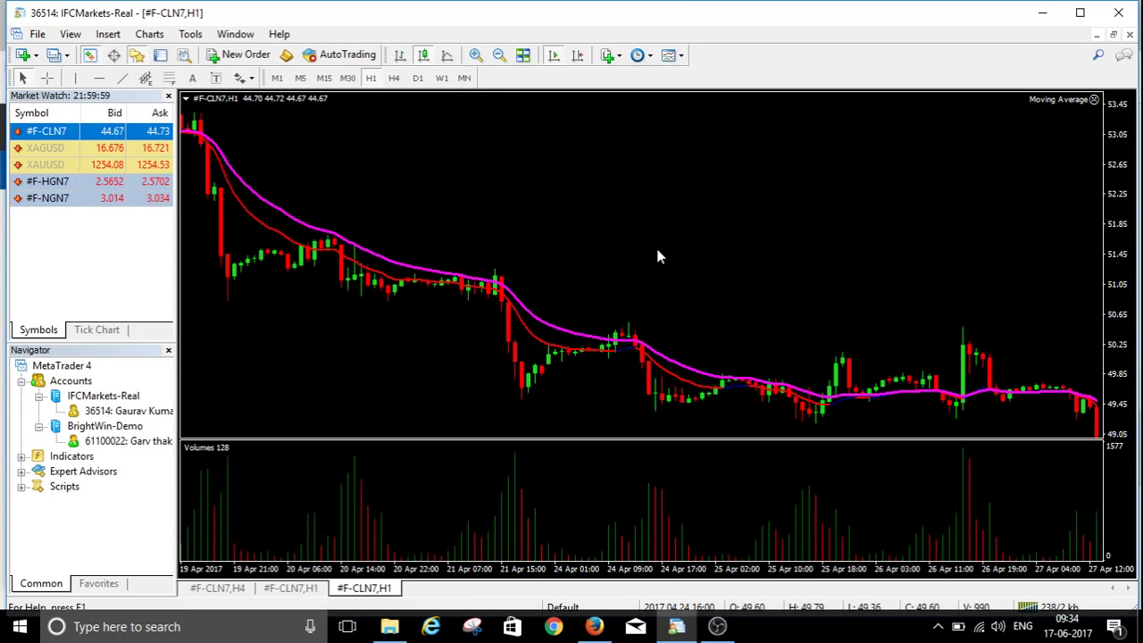
pyautogui.moveTo(656, 245); pyautogui.dragTo(959, 246)
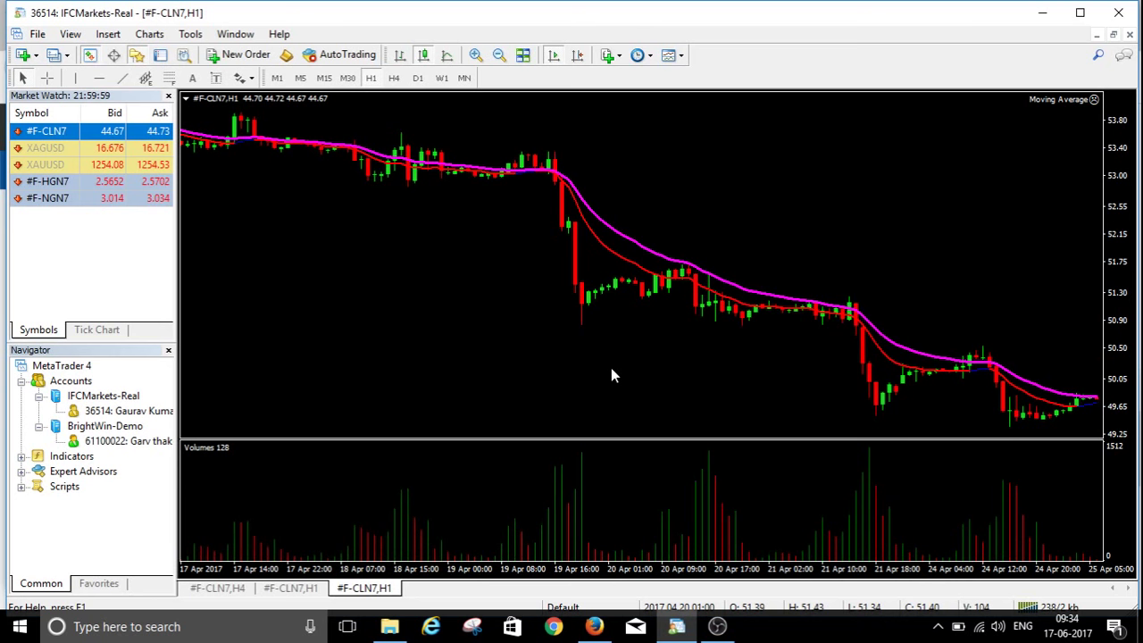